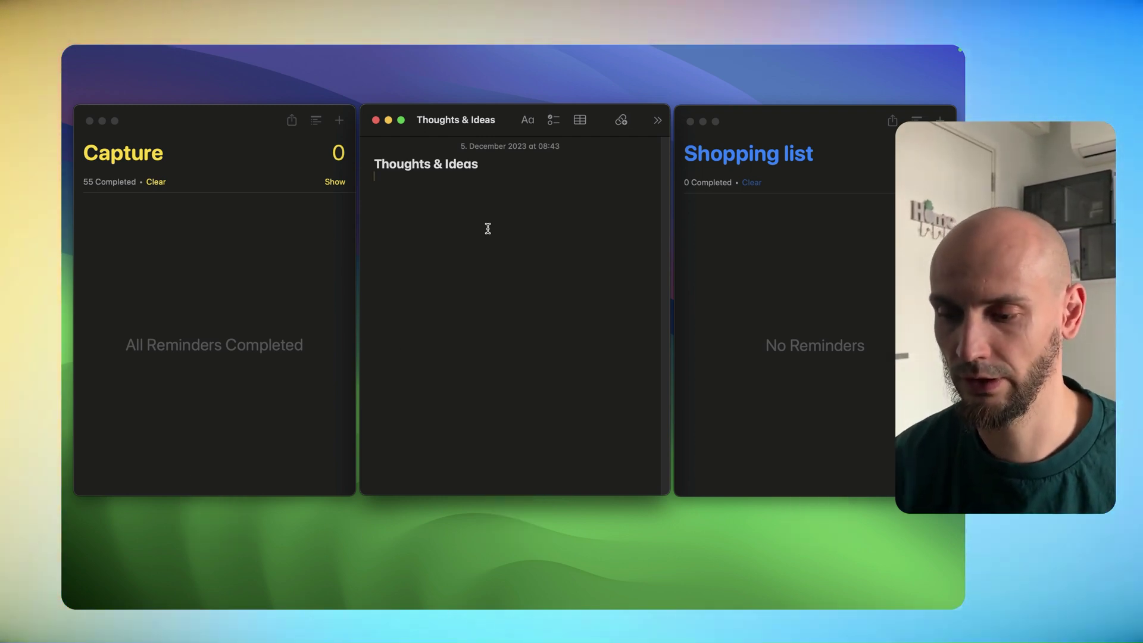
# Run Quick Capture with '/b milk', '/vi make a video about macbook' and 'pay the bill'
pyautogui.hotkey('ctrl', 'shift', 'c')
pyautogui.write('/b')
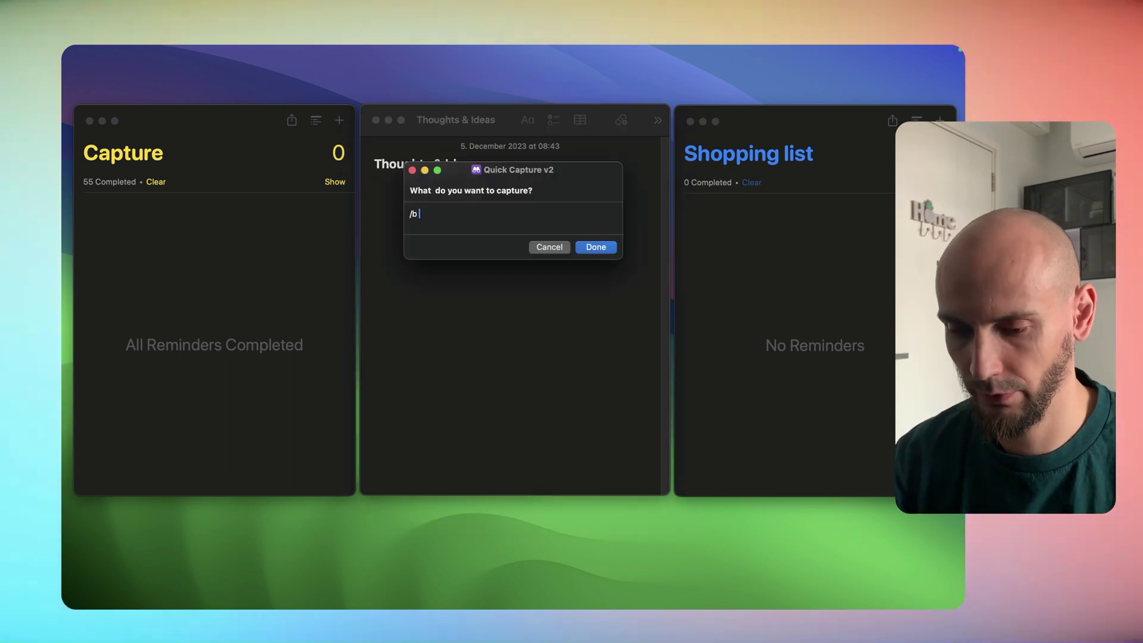
pyautogui.write(' milk')
pyautogui.press('Return')
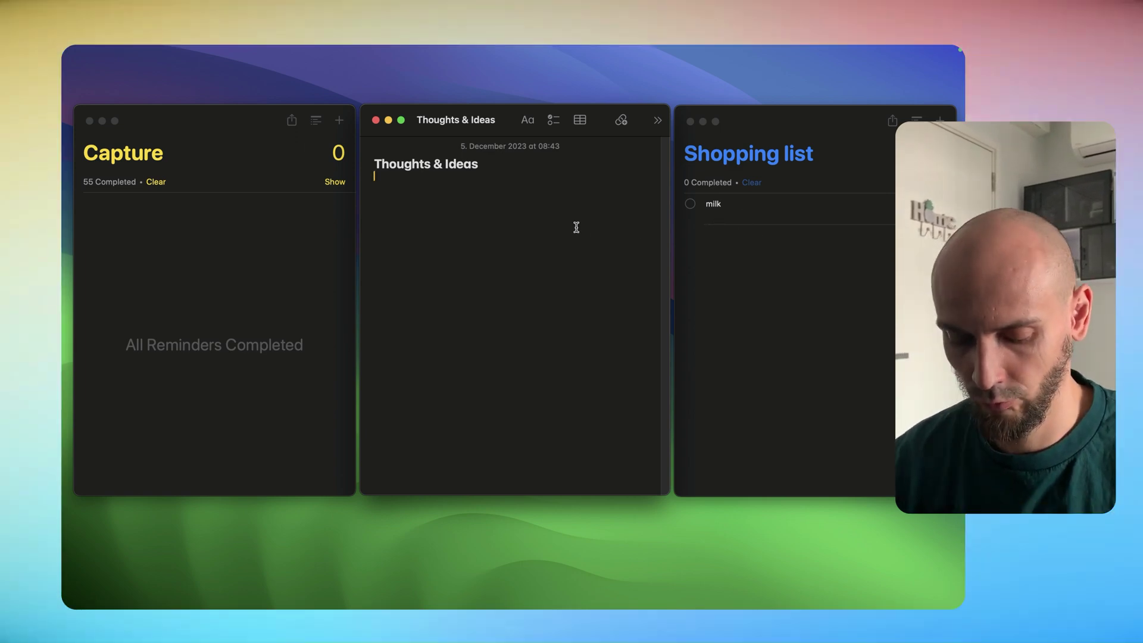
pyautogui.hotkey('ctrl', 'alt', 'c')
pyautogui.write('/vi')
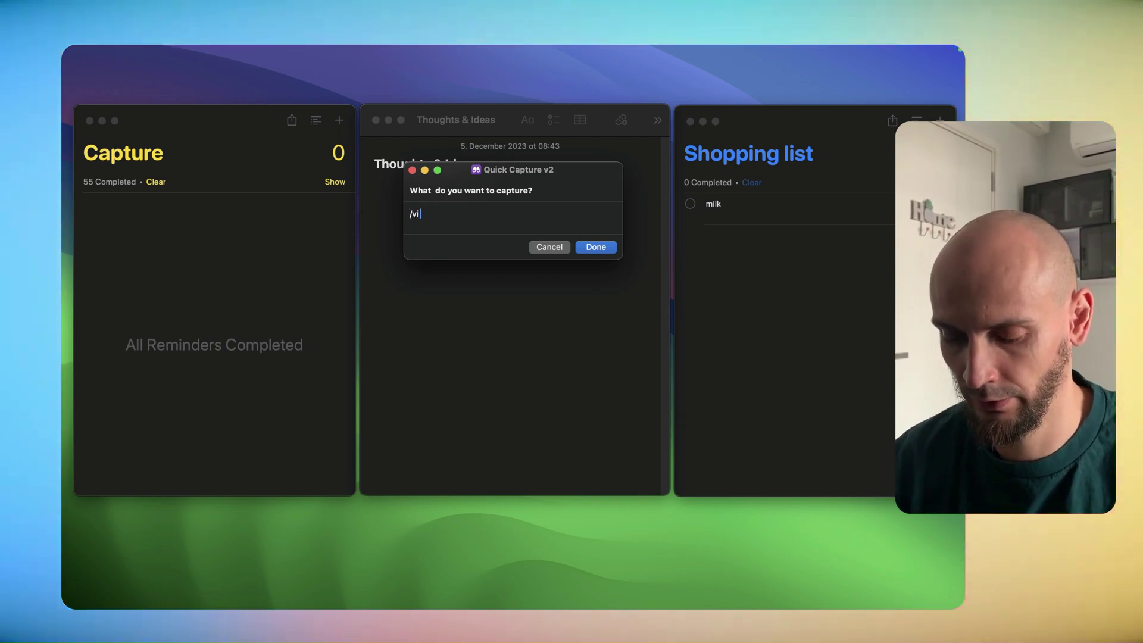
pyautogui.write(' make a video about')
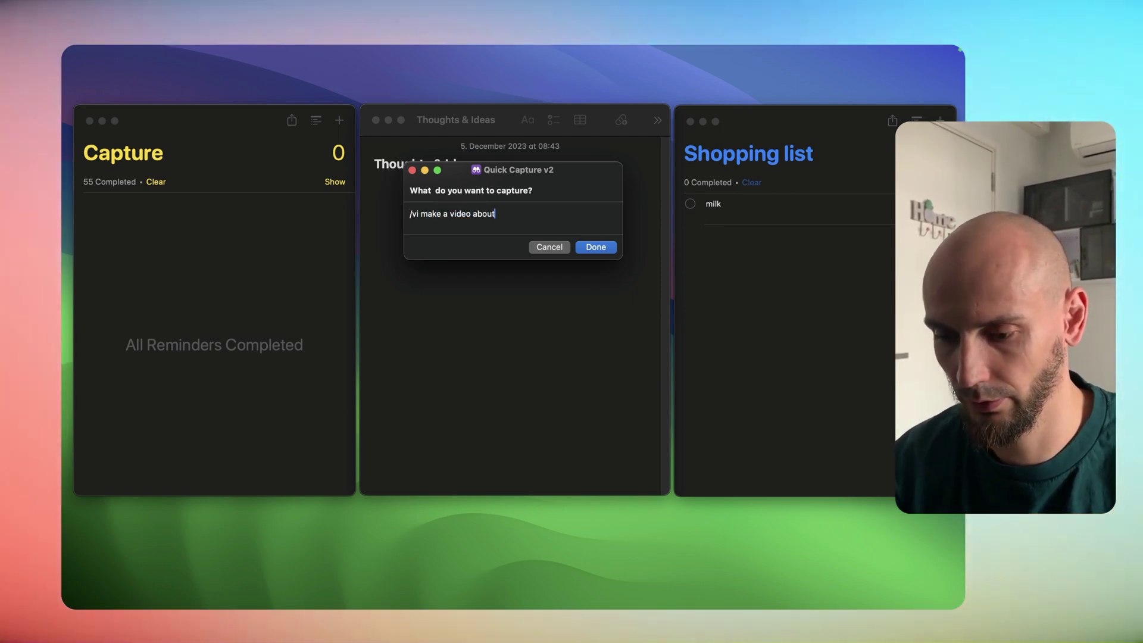
pyautogui.write(' macbook')
pyautogui.press('Return')
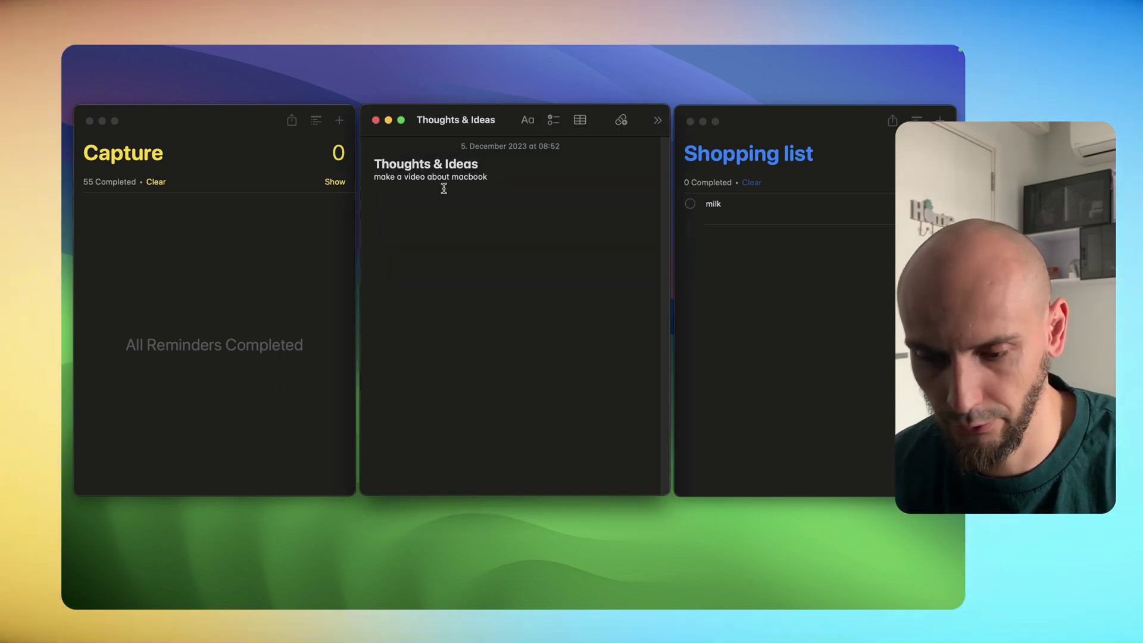
pyautogui.press('ctrl+alt+super+c')
pyautogui.write('pay the')
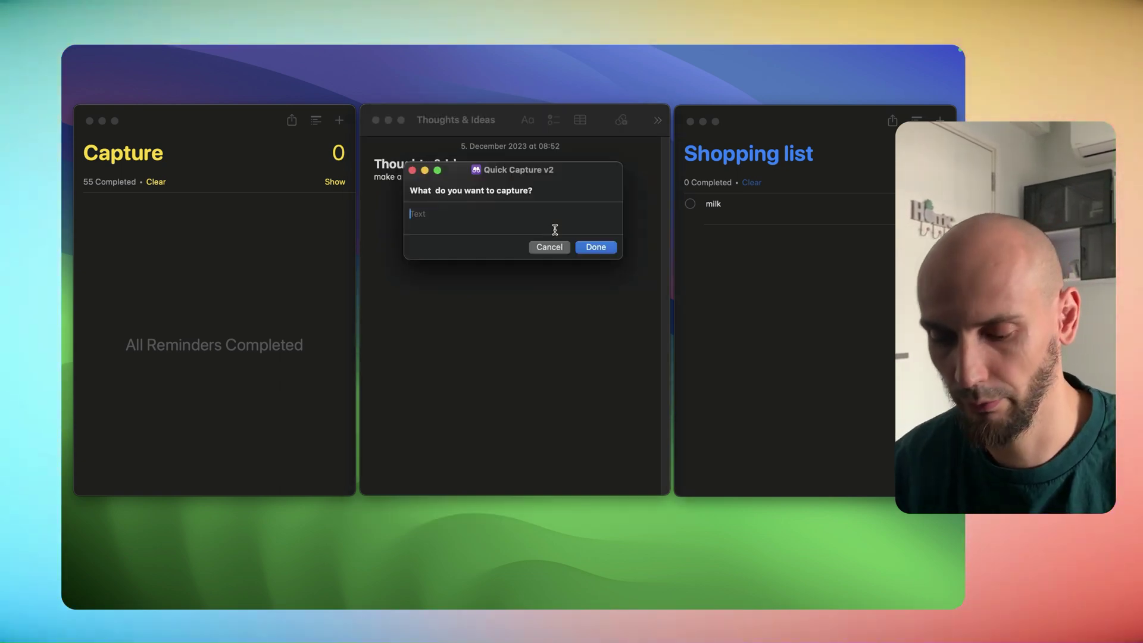
pyautogui.write(' bill')
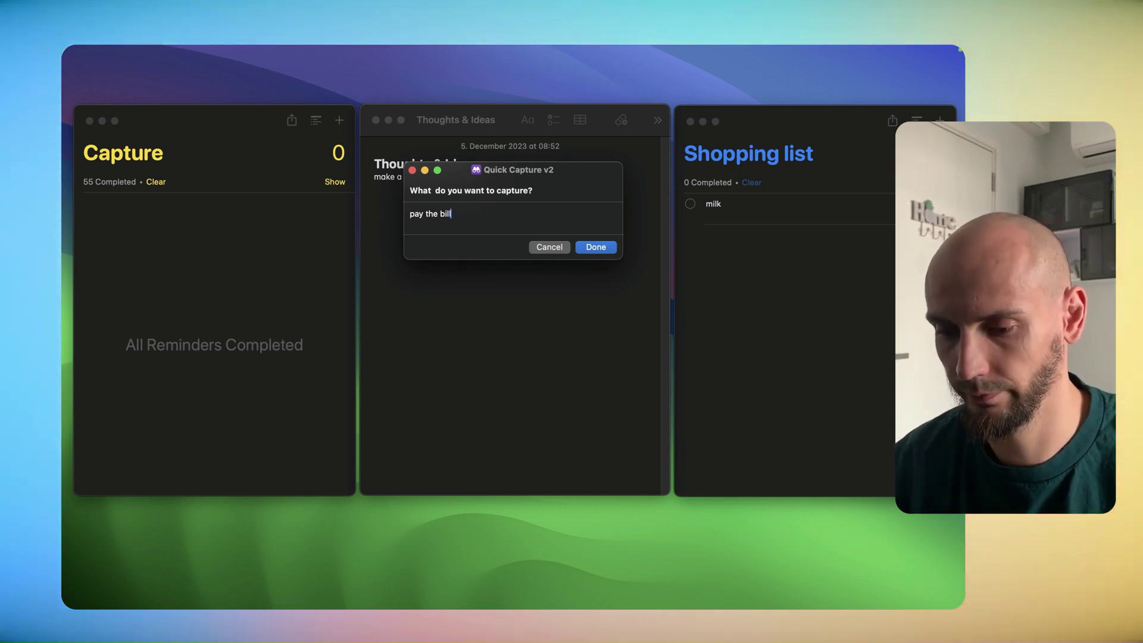
pyautogui.press('Return')
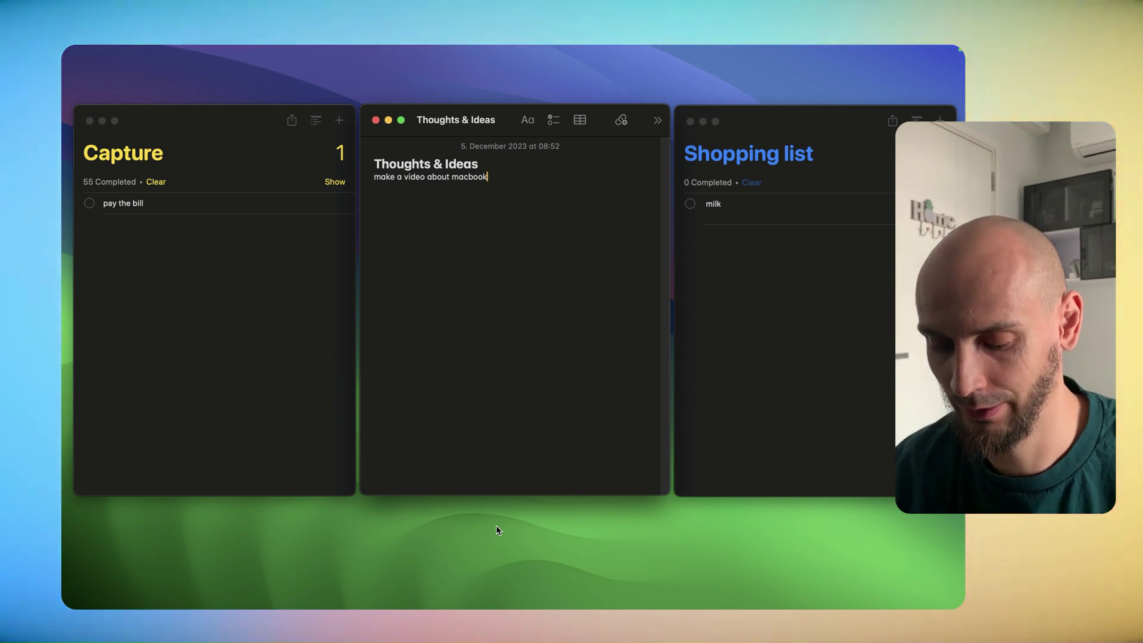
# Launch Shortcuts and open Quick Capture v2 in the editor
pyautogui.press('super+space')
pyautogui.write('short')
pyautogui.press('Return')
pyautogui.rightClick(427, 143)
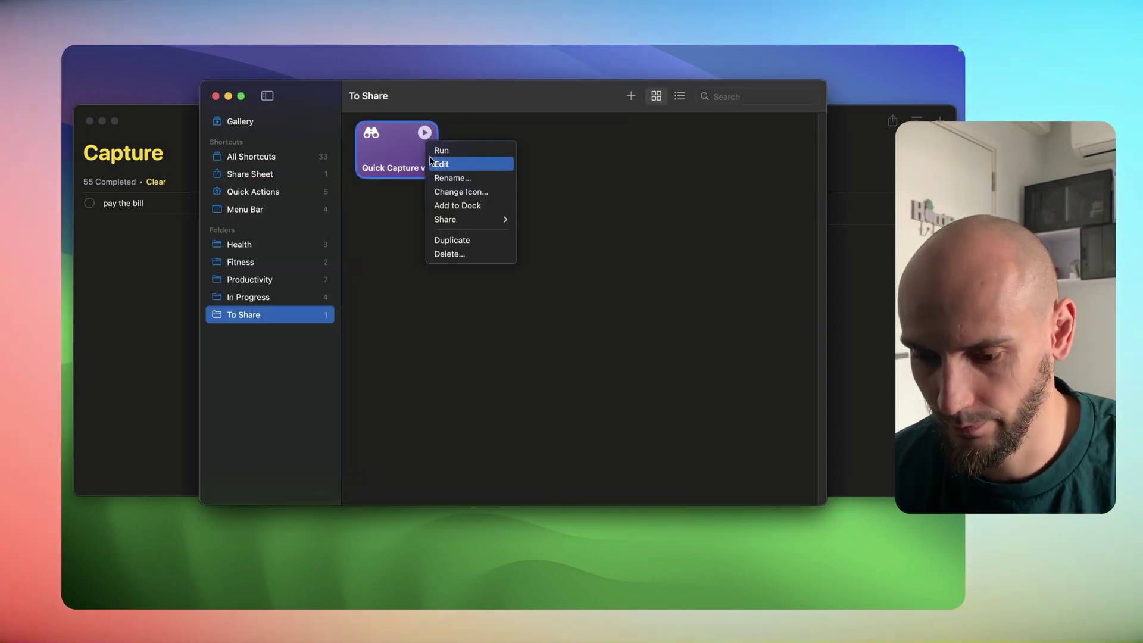
pyautogui.click(463, 168)
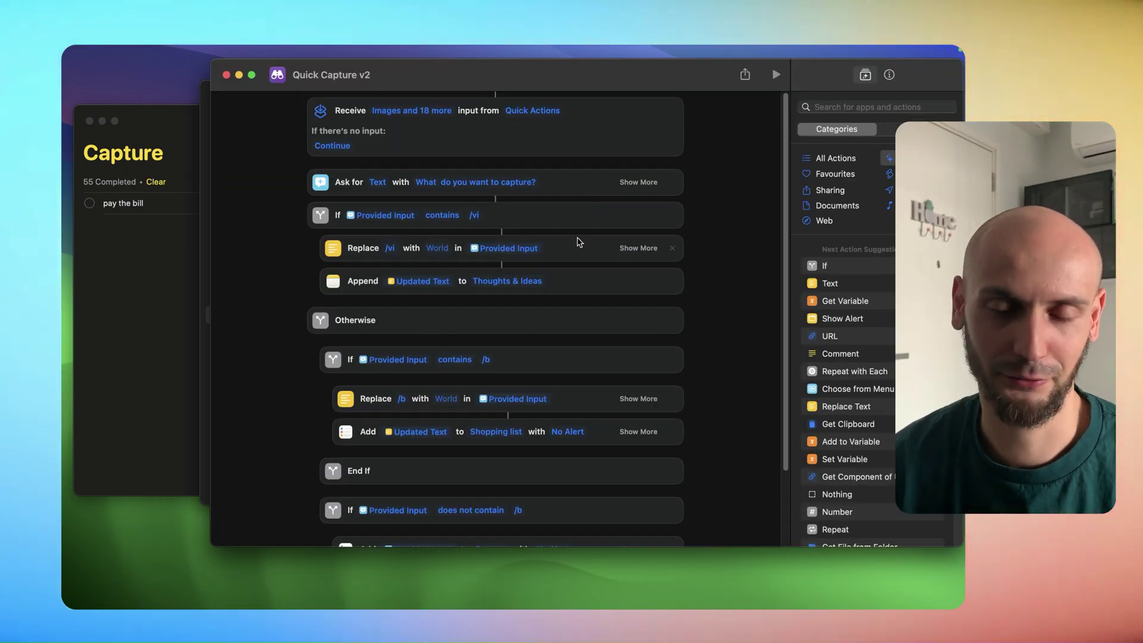
# Review Quick Capture v2's actions, close the editor and choose to delete the shortcut
pyautogui.scroll(-2, 576, 239)
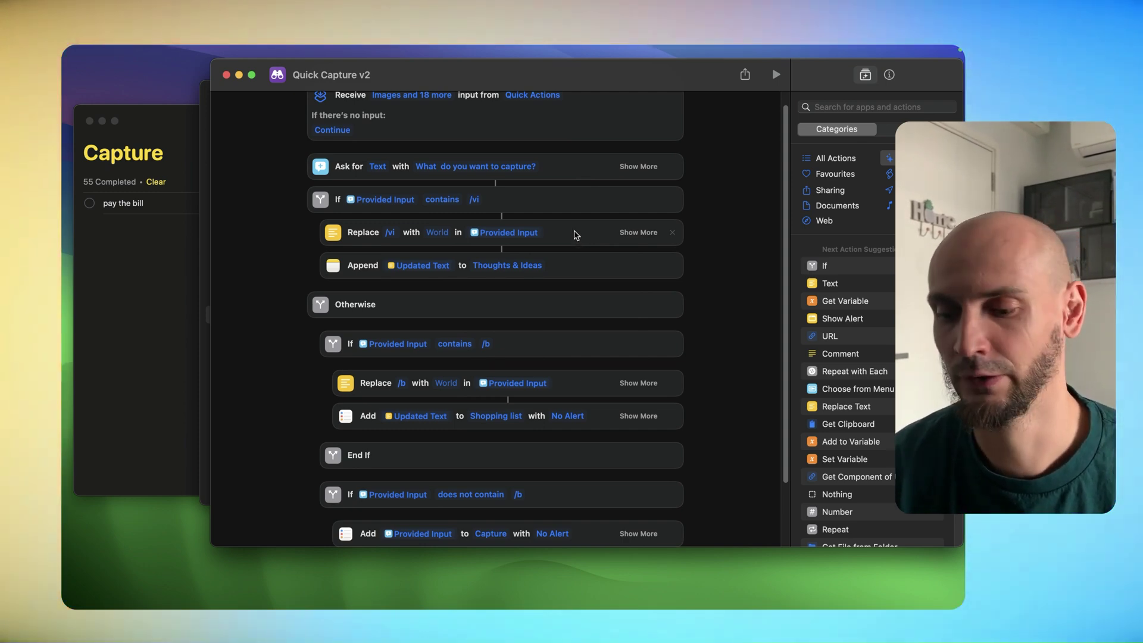
pyautogui.scroll(2, 575, 234)
pyautogui.scroll(-3, 559, 243)
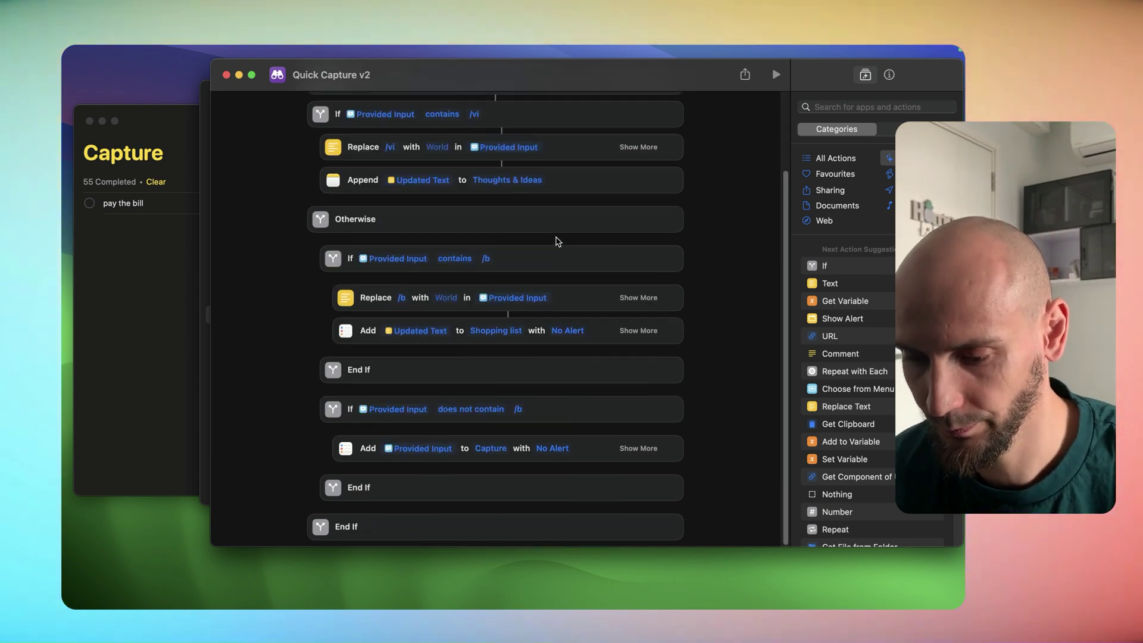
pyautogui.scroll(3, 536, 226)
pyautogui.click(226, 74)
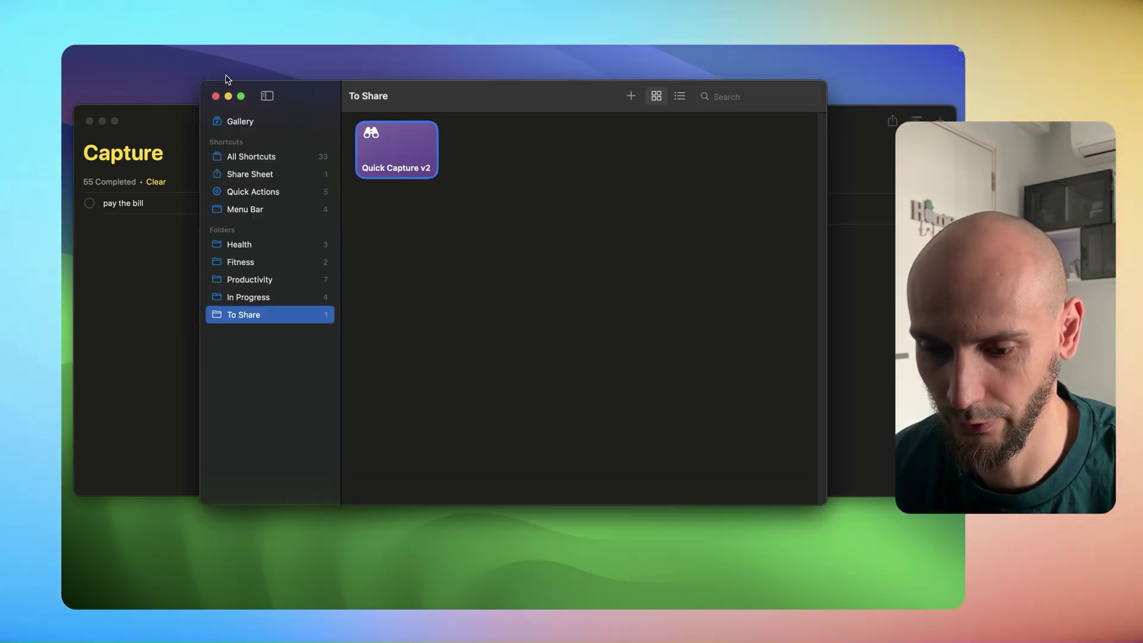
pyautogui.click(422, 263)
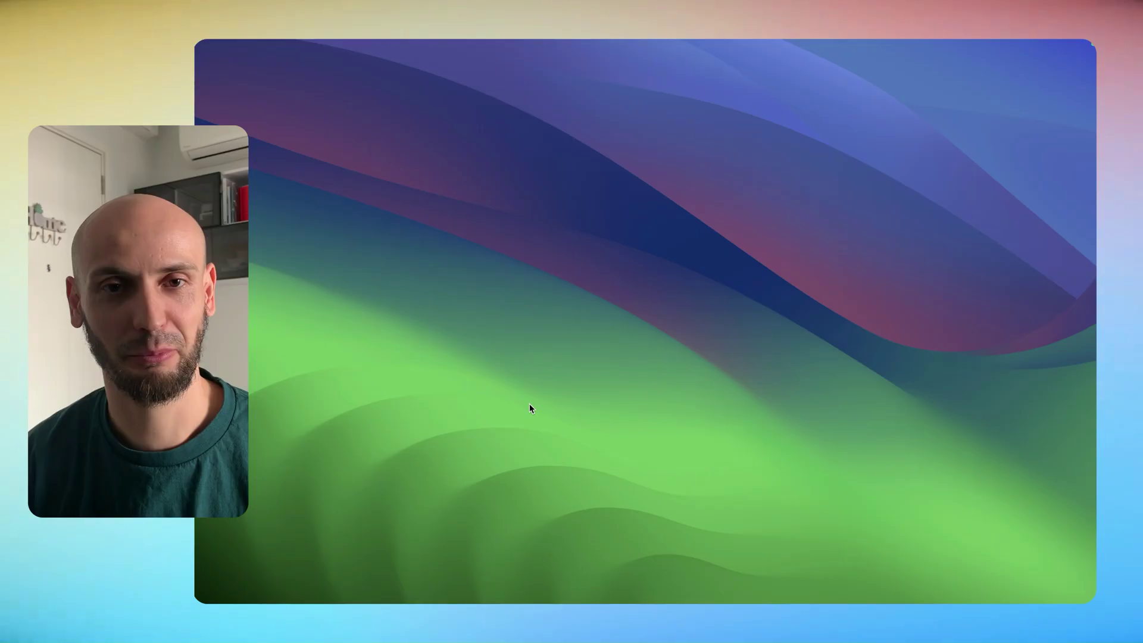
# Launch Notes and create a new note titled 'Ideas' in Demo Notes
pyautogui.press('super+space')
pyautogui.write('not')
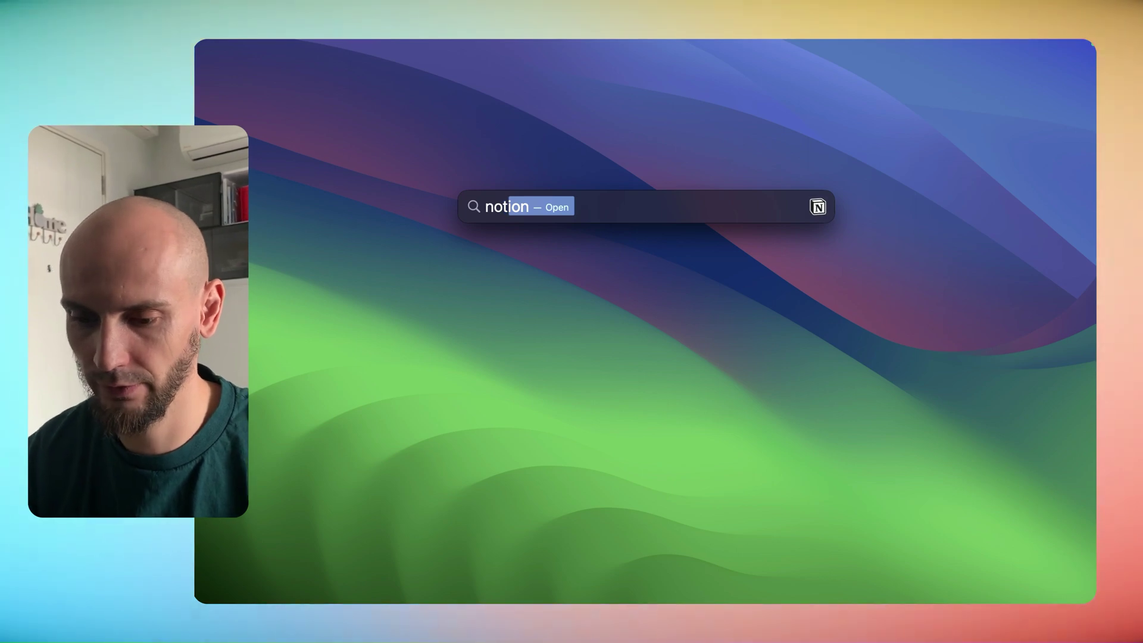
pyautogui.write('es')
pyautogui.press('Return')
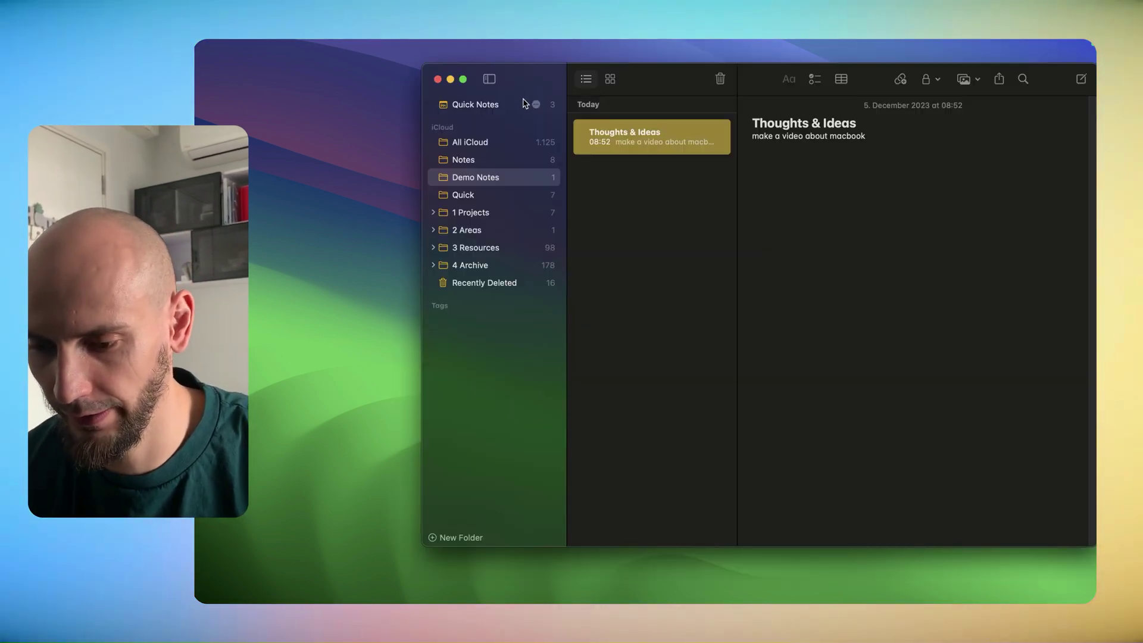
pyautogui.hotkey('ctrl', 'alt', 'Return')
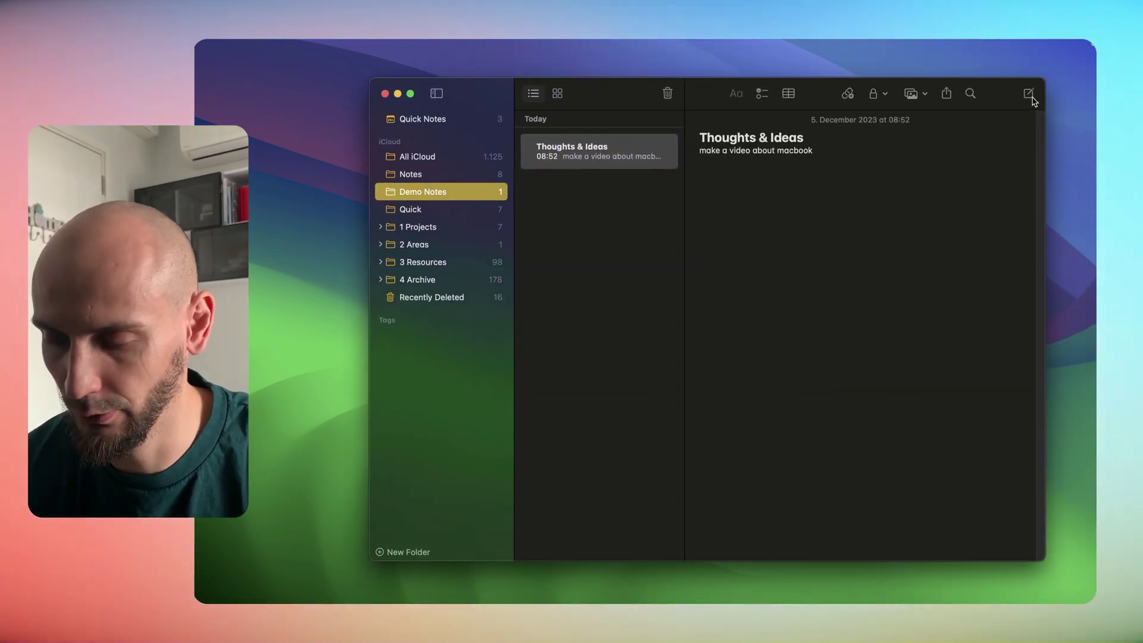
pyautogui.click(1028, 93)
pyautogui.write('Ideas')
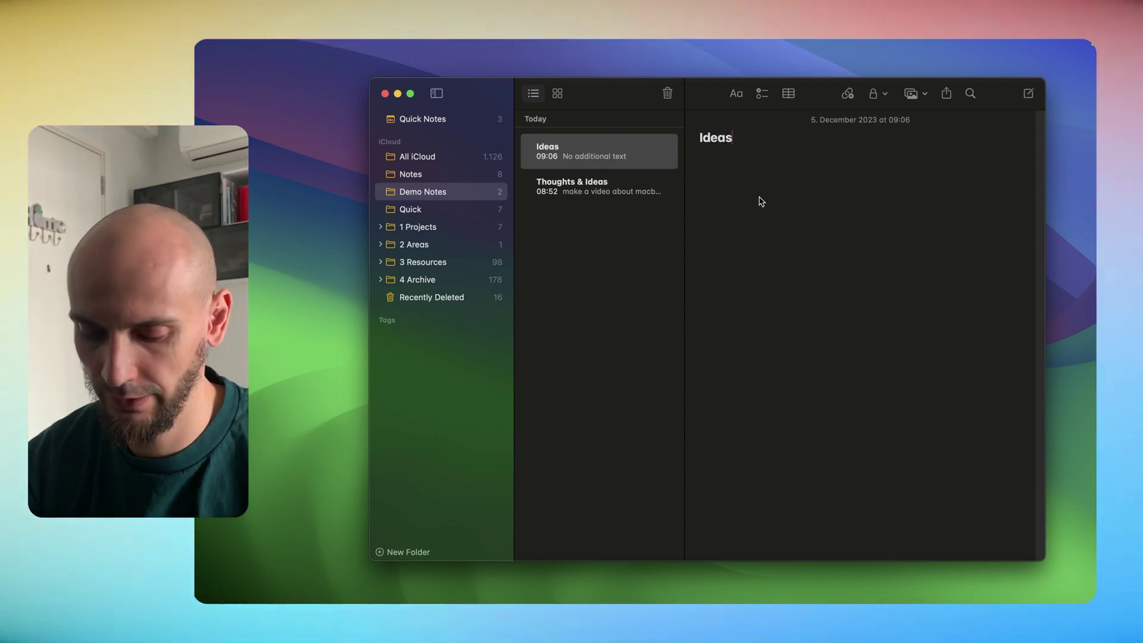
# In Reminders, create the Shopping-type list 'Shopping list Demo'
pyautogui.press('super+space')
pyautogui.write('re')
pyautogui.press('Return')
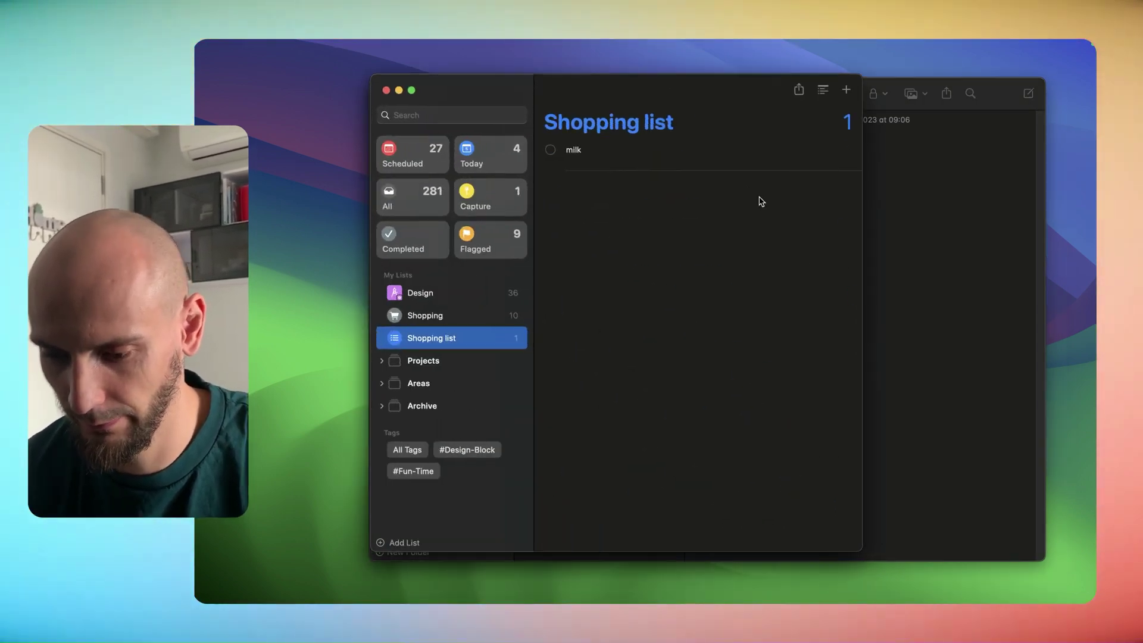
pyautogui.moveTo(480, 96); pyautogui.dragTo(575, 88)
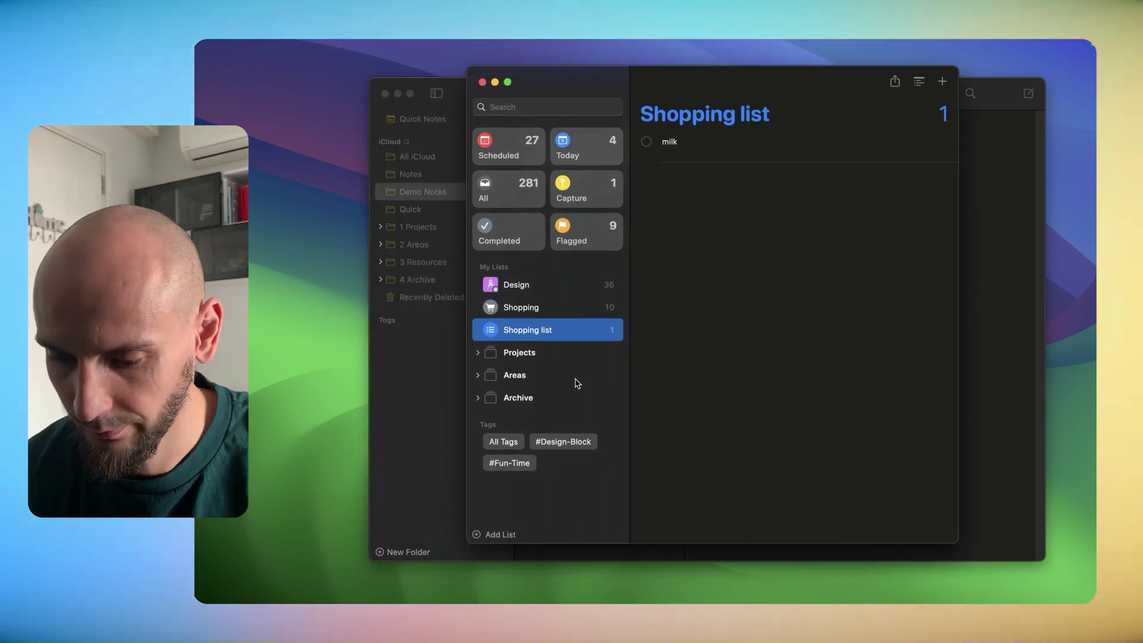
pyautogui.press('super+n')
pyautogui.write('Shopping ')
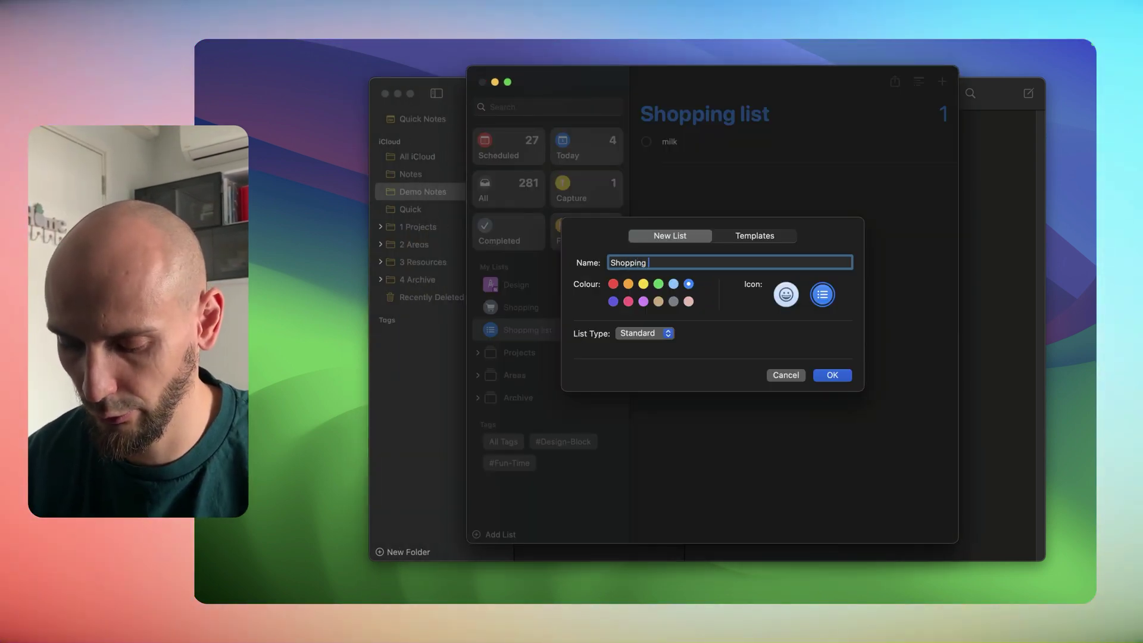
pyautogui.write('list Demo')
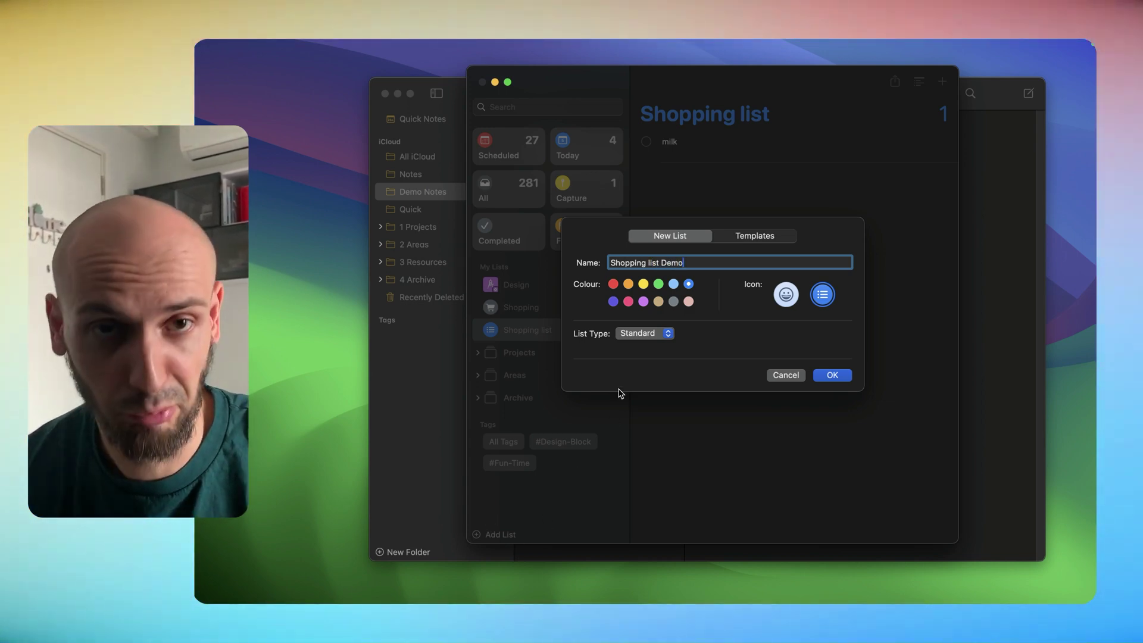
pyautogui.click(656, 332)
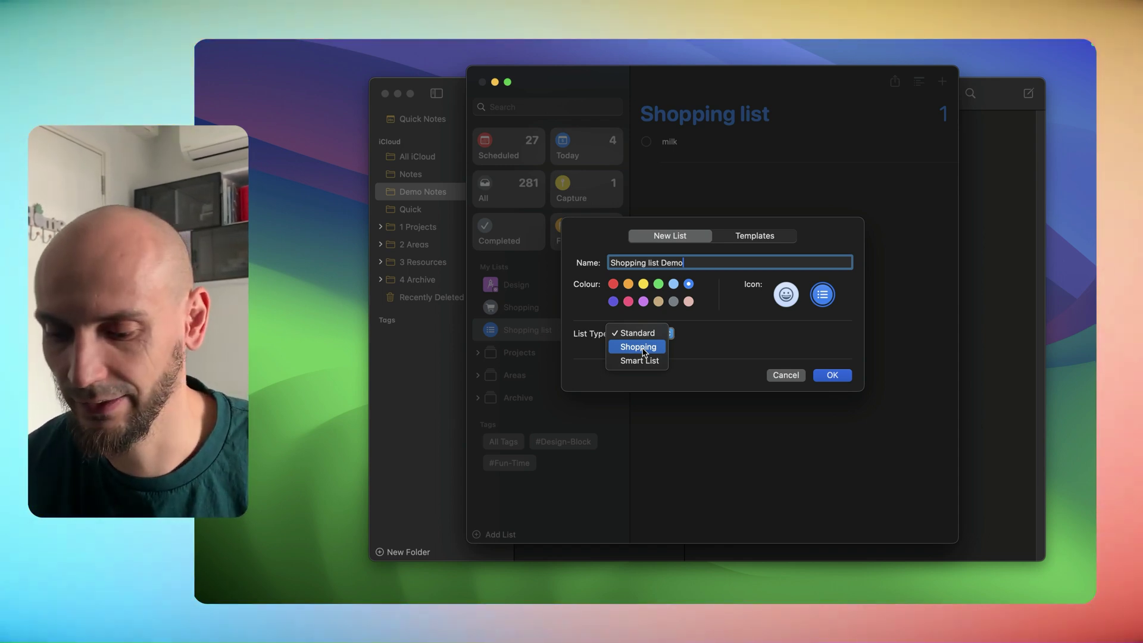
pyautogui.click(643, 353)
pyautogui.press('Return')
# Place Shopping list Demo under Shopping list and launch Shortcuts
pyautogui.moveTo(536, 421); pyautogui.dragTo(540, 347)
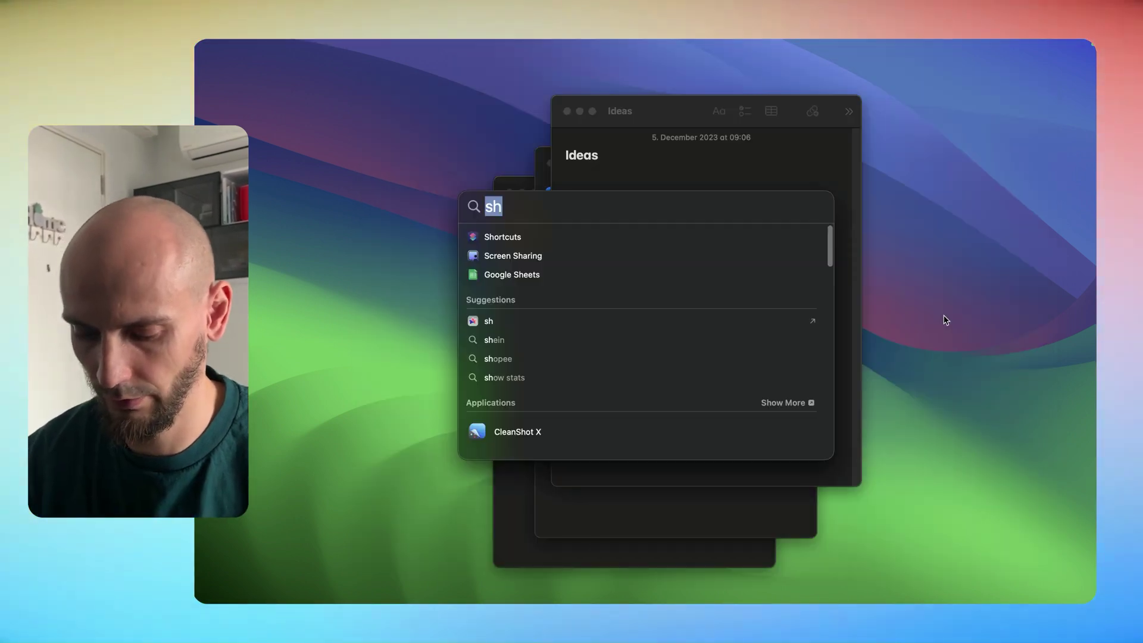
pyautogui.write('sho')
pyautogui.press('Return')
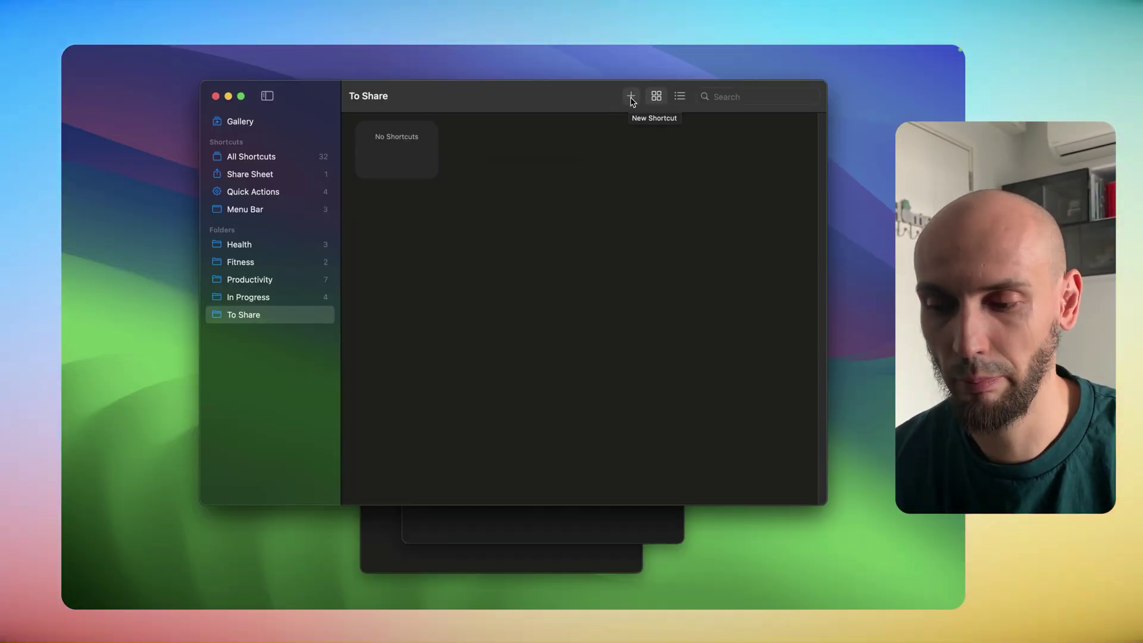
# Start a new shortcut containing two Add New Reminder actions
pyautogui.click(631, 98)
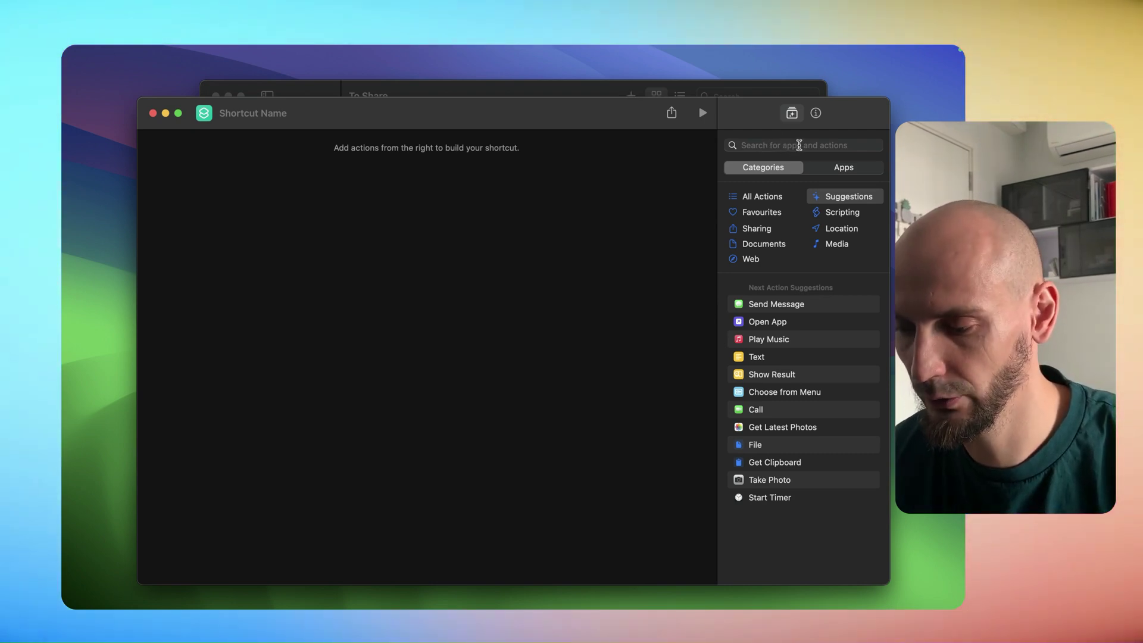
pyautogui.click(799, 145)
pyautogui.write('remi')
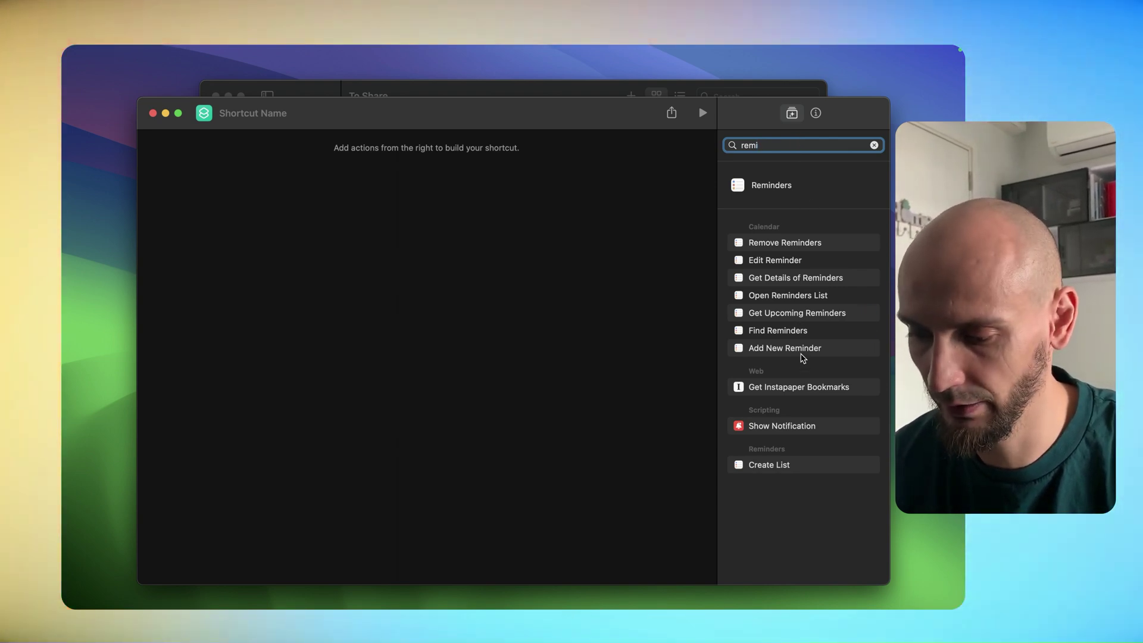
pyautogui.moveTo(655, 313); pyautogui.dragTo(470, 202)
pyautogui.moveTo(798, 349); pyautogui.dragTo(428, 225)
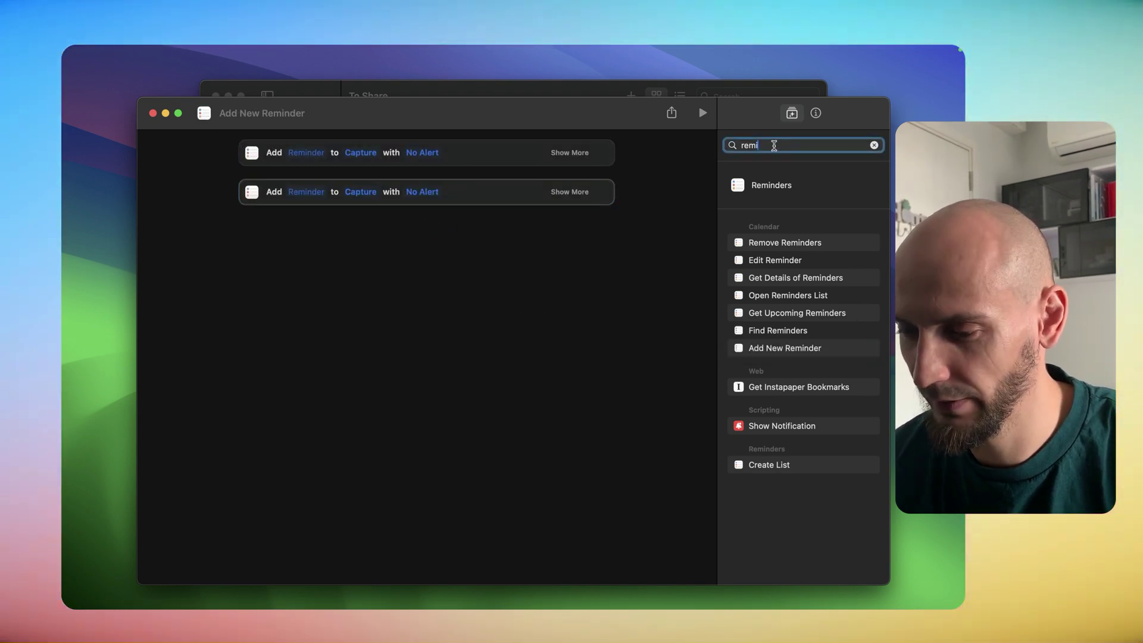
# Add an Append to Note action below the two reminder actions
pyautogui.press('Escape')
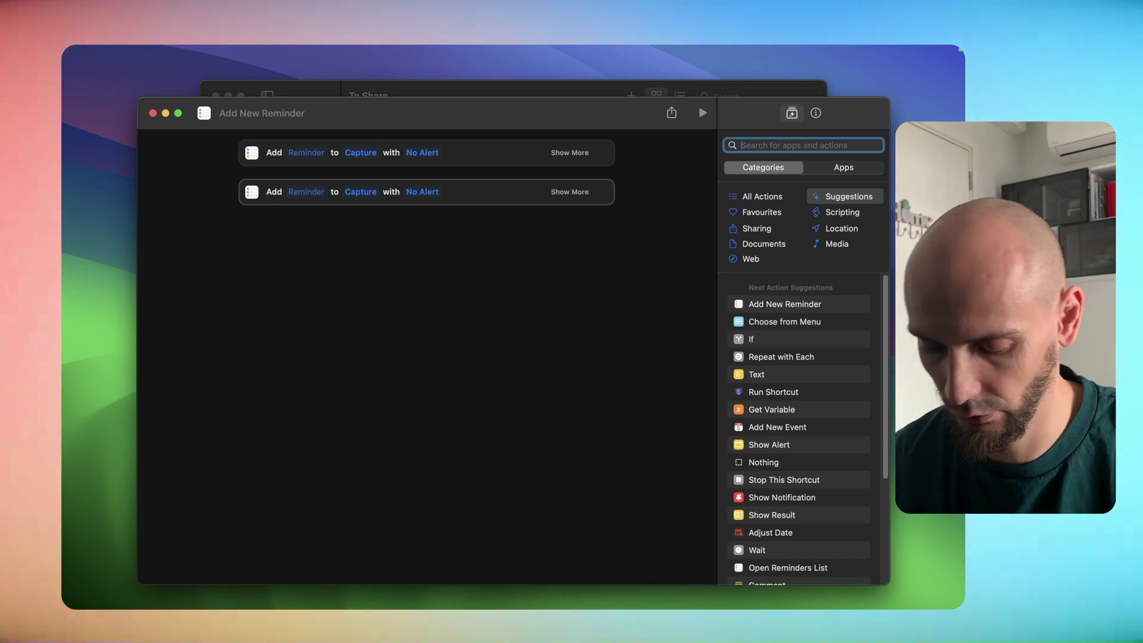
pyautogui.write('notes')
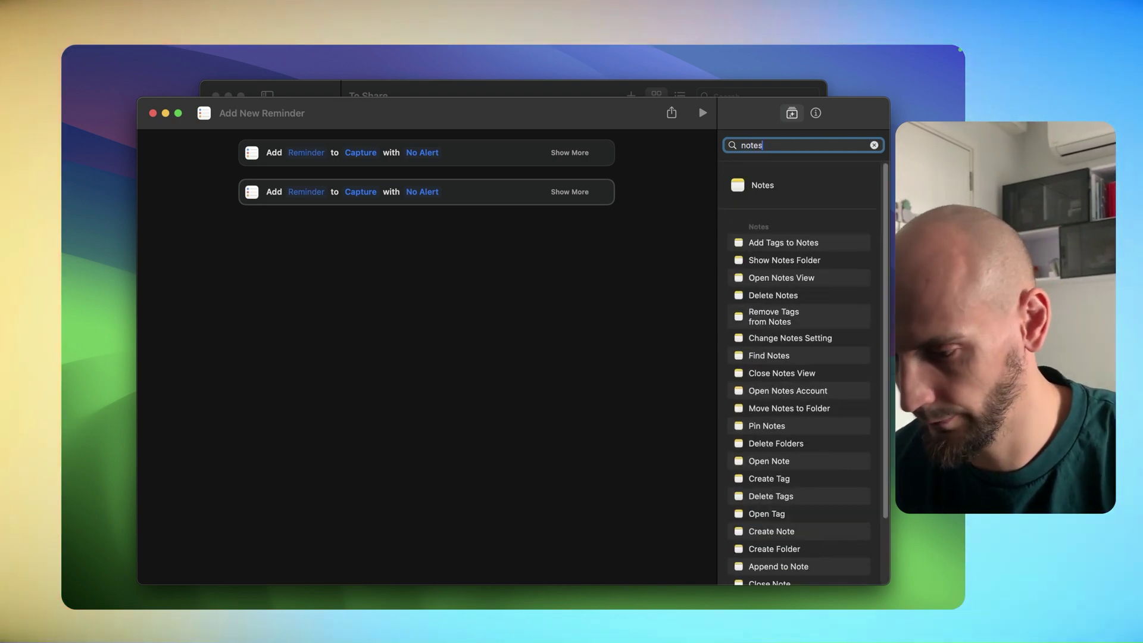
pyautogui.scroll(-3, 788, 271)
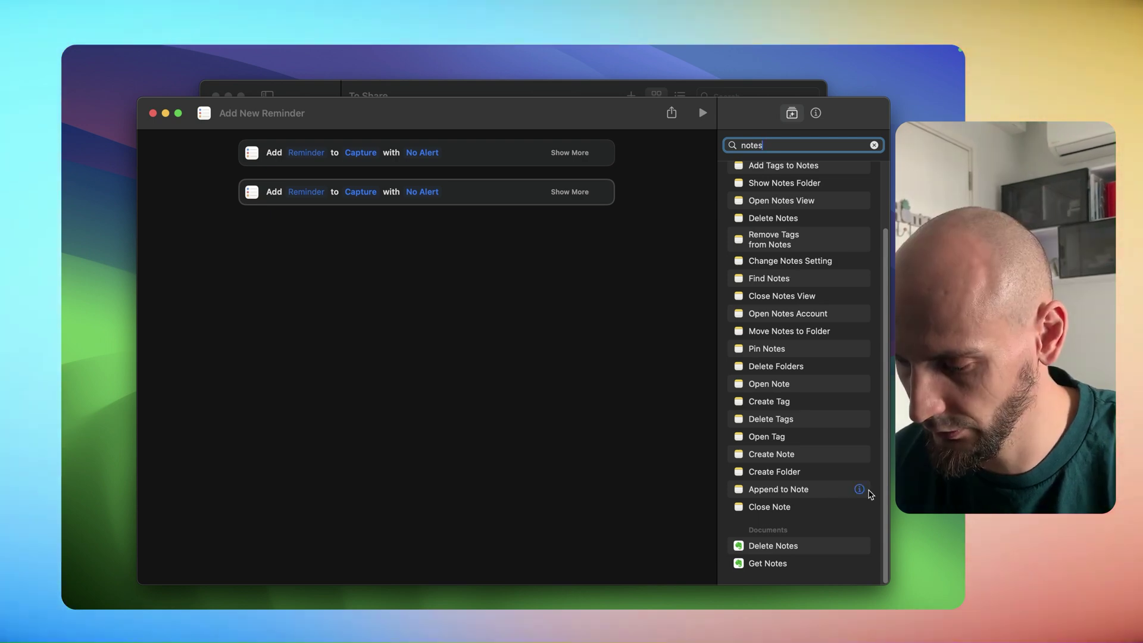
pyautogui.click(859, 490)
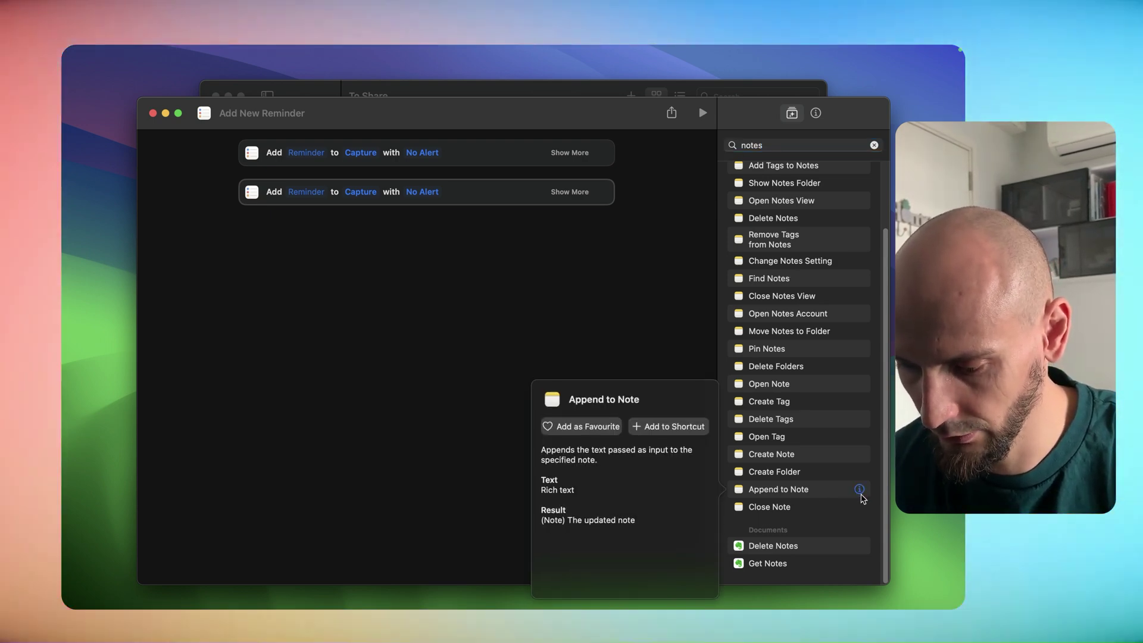
pyautogui.moveTo(844, 495); pyautogui.dragTo(448, 269)
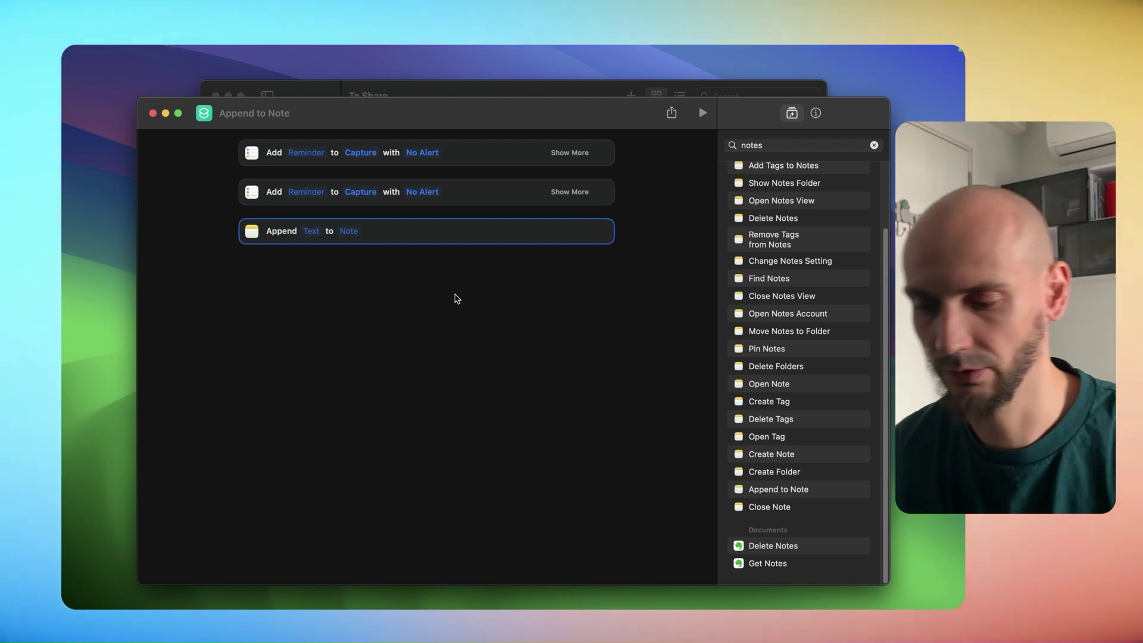
# Send the second reminder to Shopping list Demo and append to the Ideas note
pyautogui.click(875, 145)
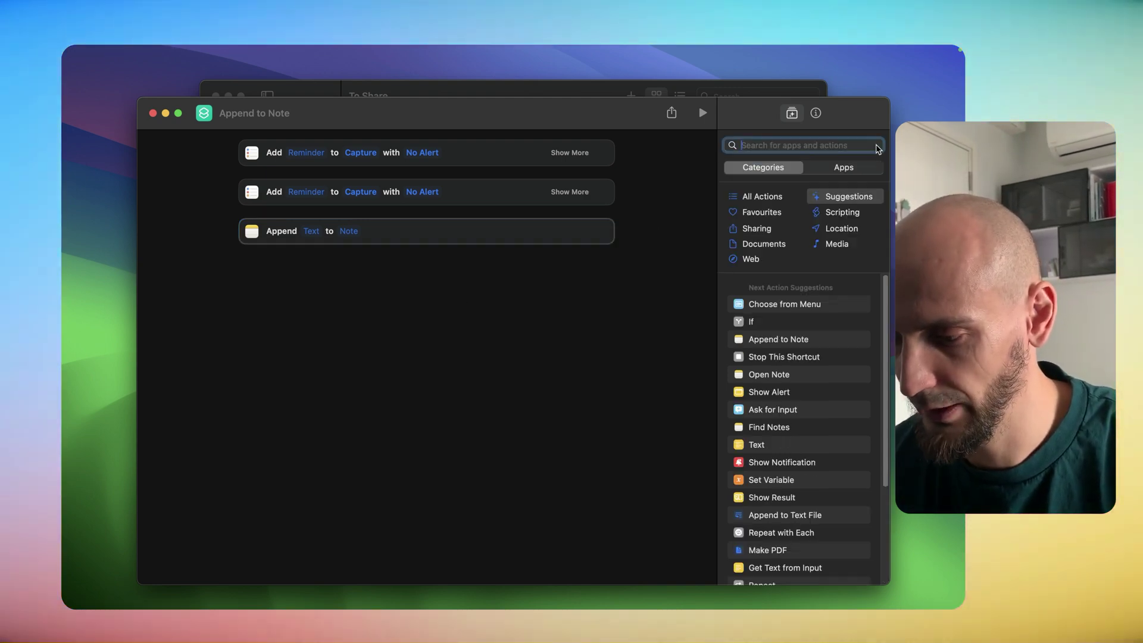
pyautogui.moveTo(538, 120); pyautogui.dragTo(559, 125)
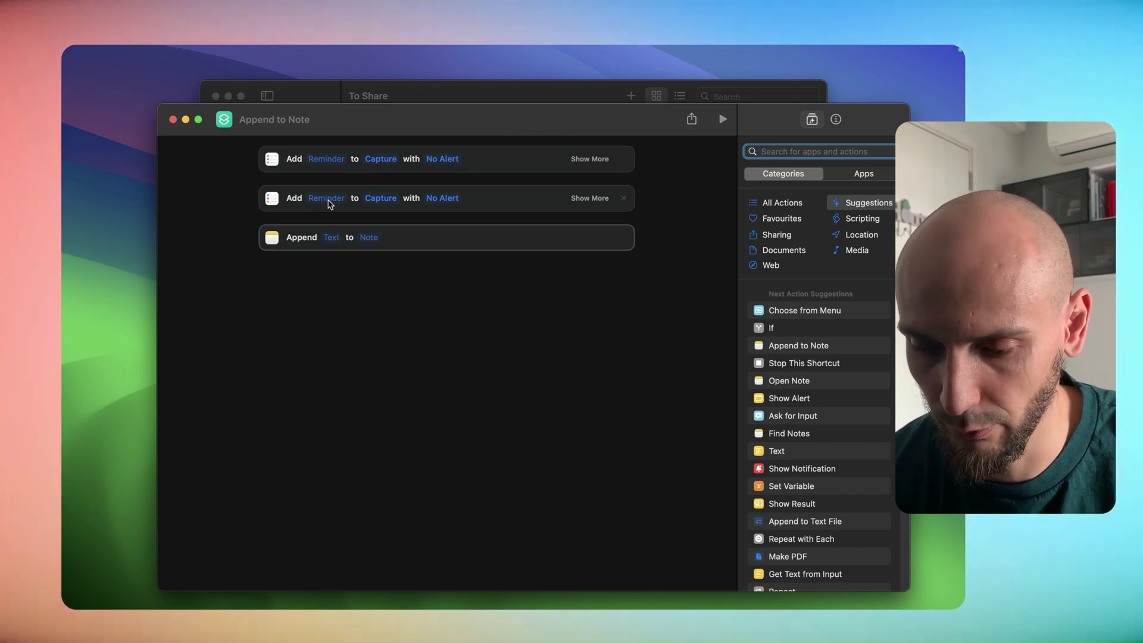
pyautogui.click(388, 202)
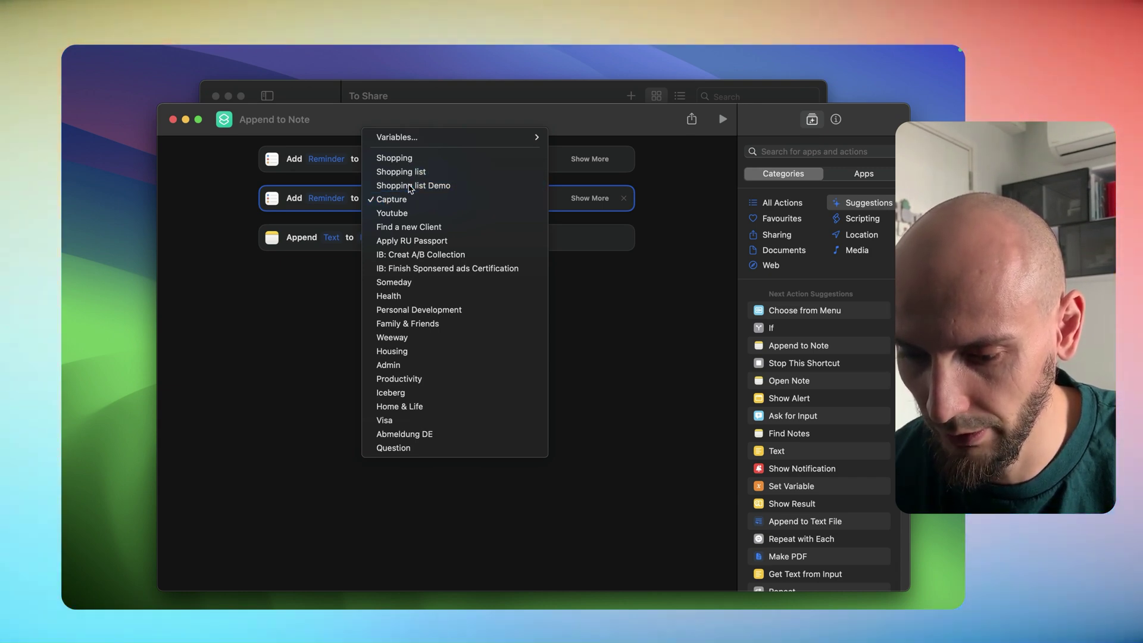
pyautogui.click(408, 186)
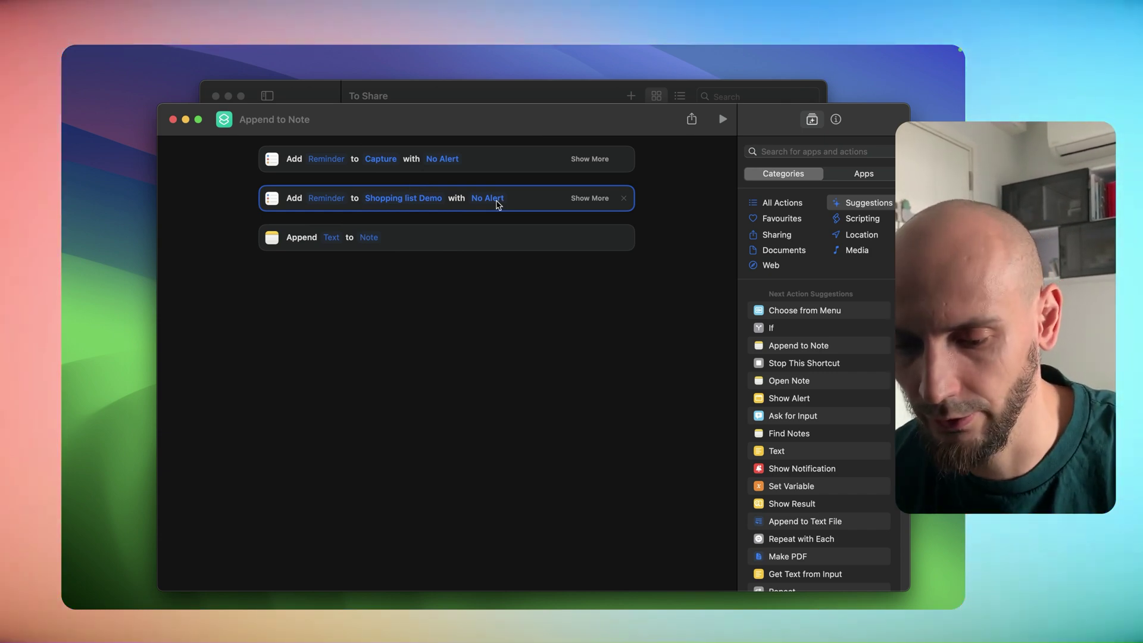
pyautogui.click(537, 296)
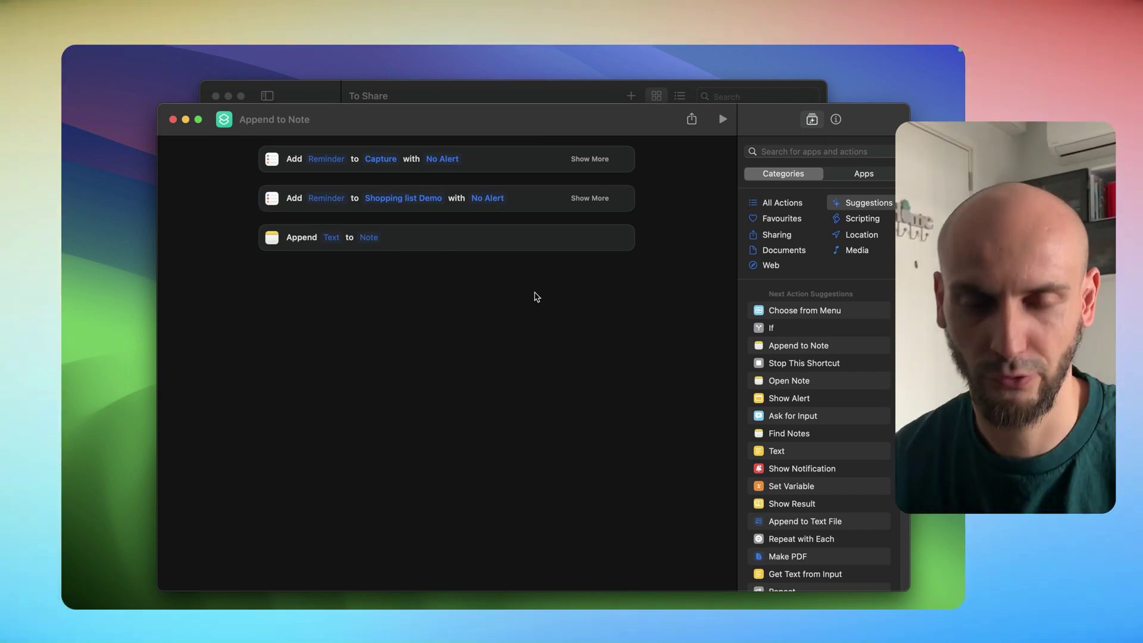
pyautogui.click(367, 238)
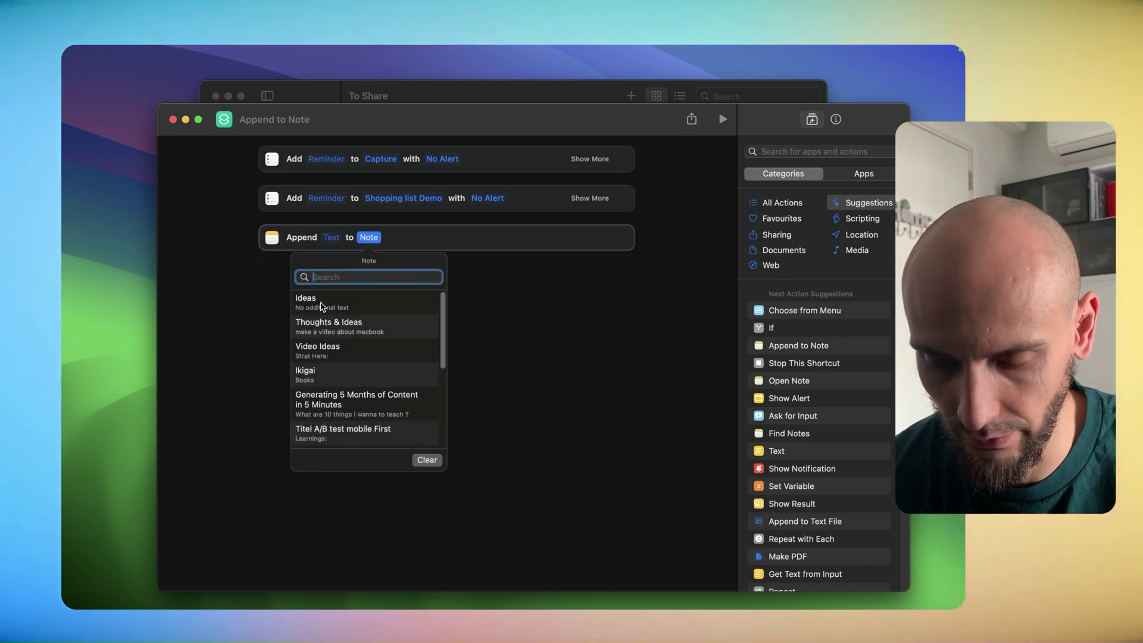
pyautogui.click(320, 304)
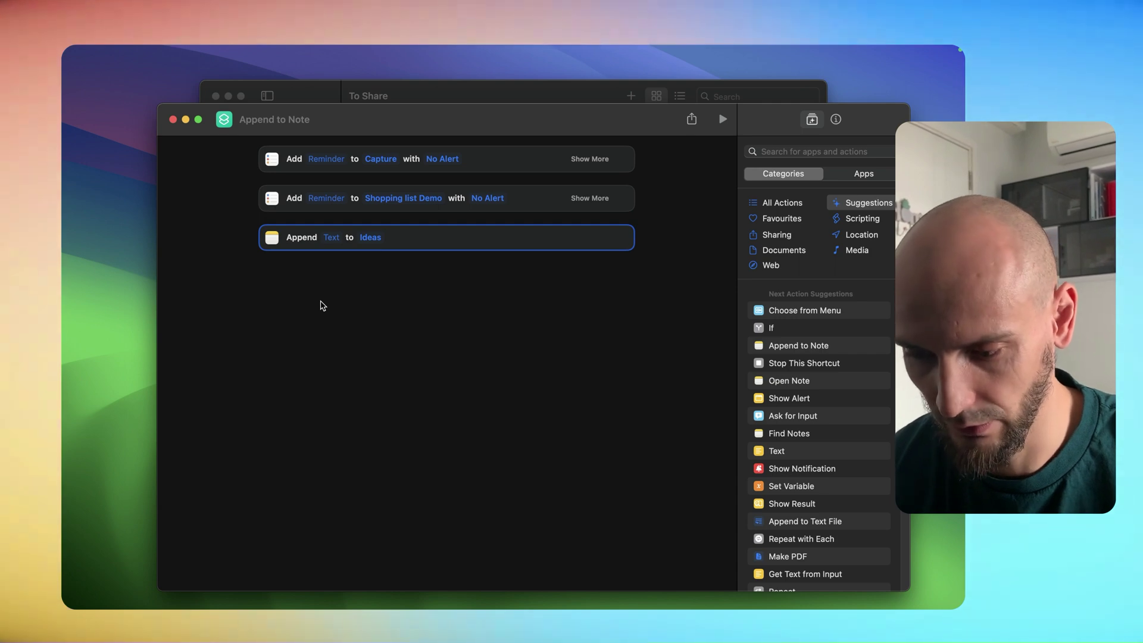
# Add an Ask for Input action to the shortcut
pyautogui.click(781, 151)
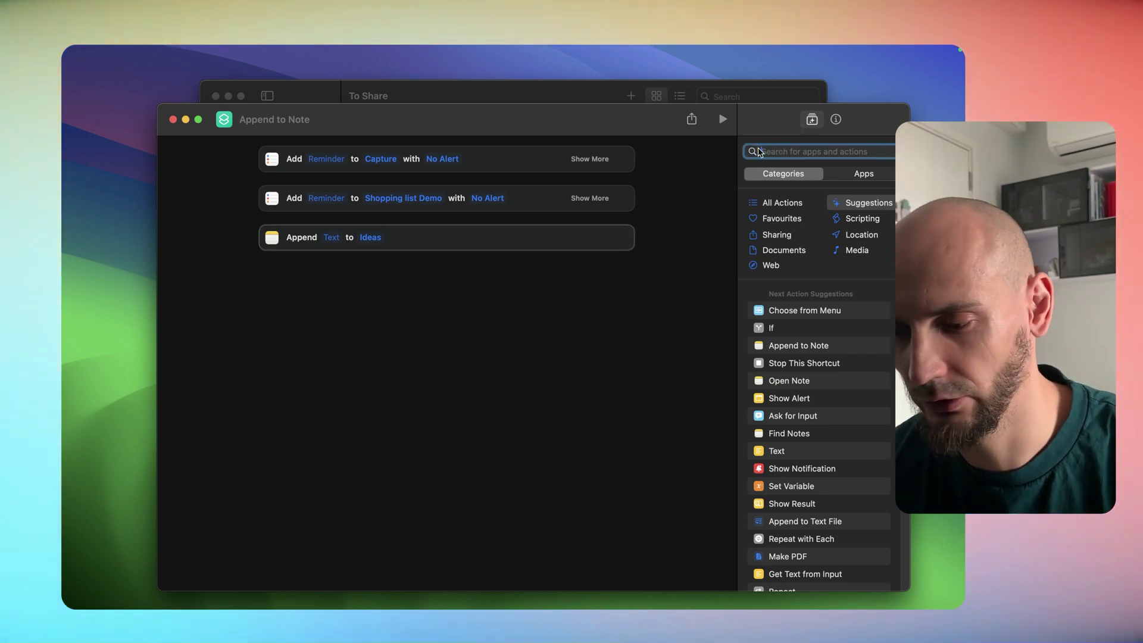
pyautogui.write('ask')
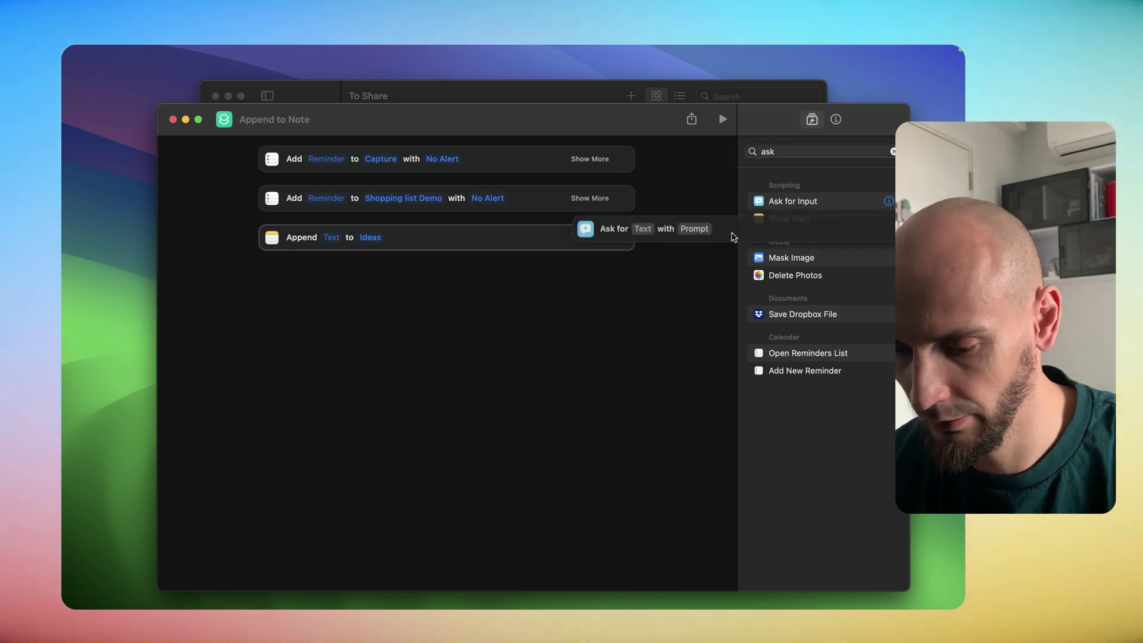
pyautogui.moveTo(671, 263); pyautogui.dragTo(475, 158)
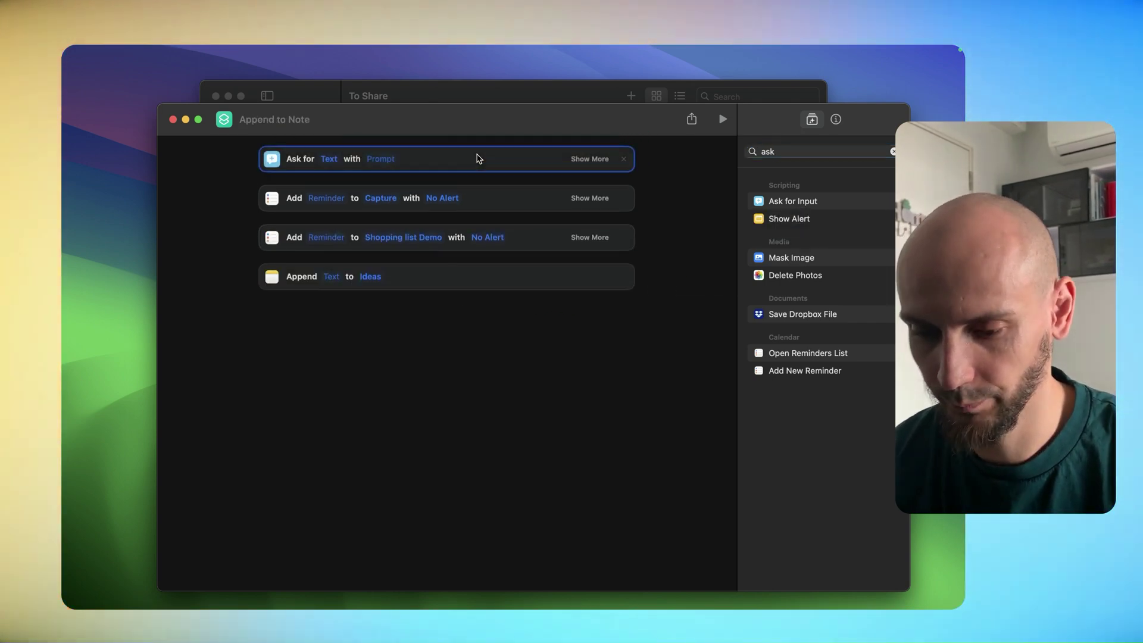
# Give the Ask for Text step the prompt 'What do you want to capture?'
pyautogui.click(285, 182)
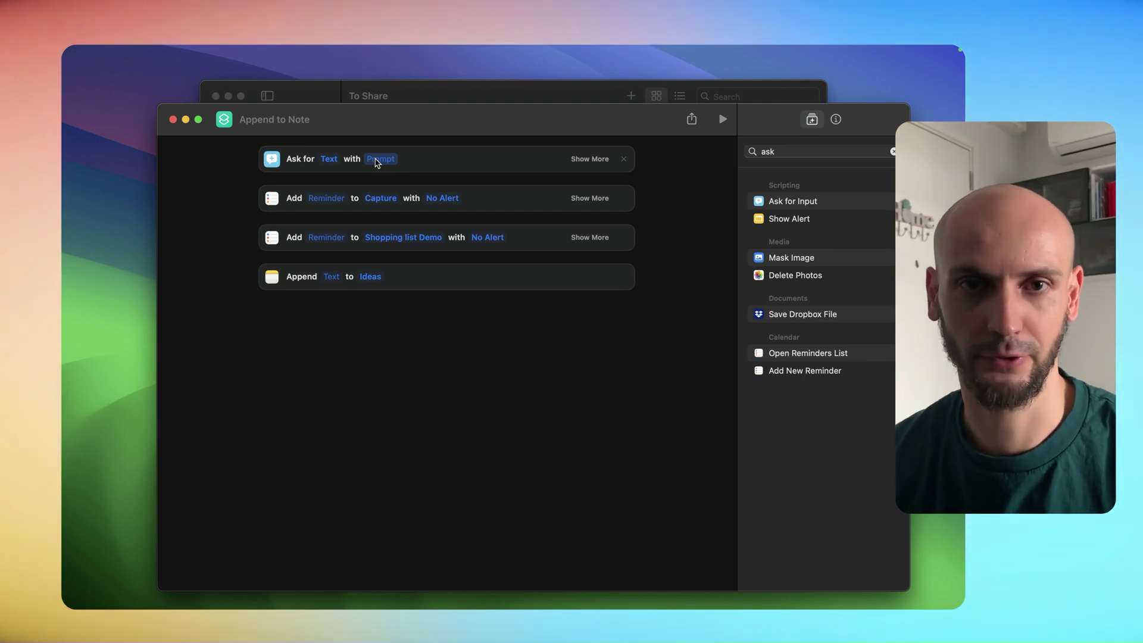
pyautogui.click(380, 159)
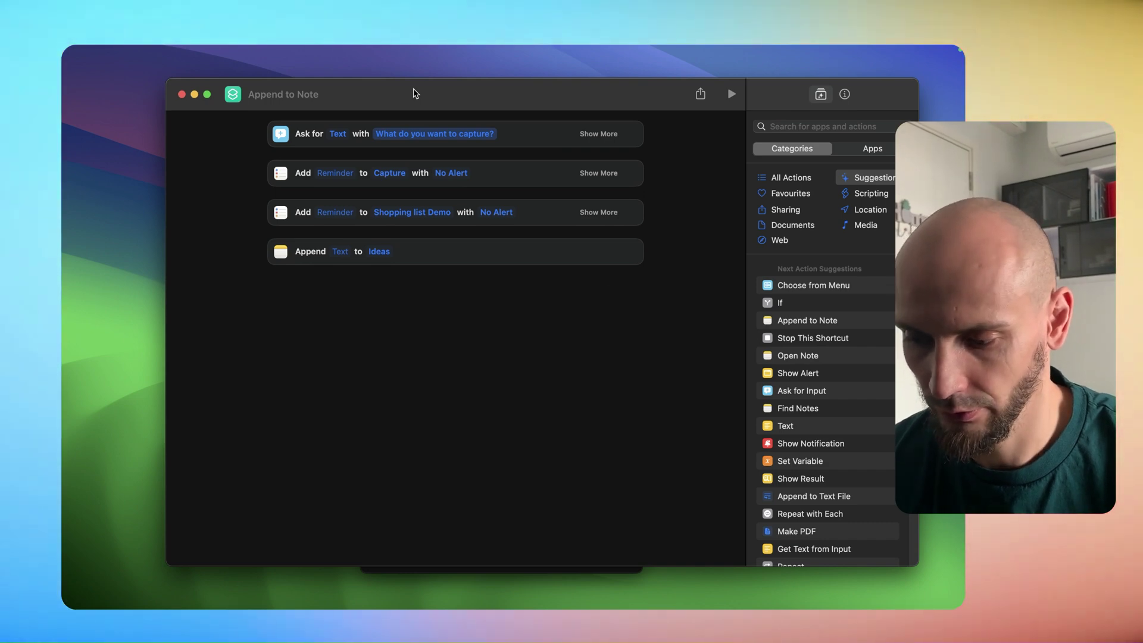
# Add an If block under the question that appends to Ideas when the input contains '/vi'
pyautogui.moveTo(786, 303); pyautogui.dragTo(441, 314)
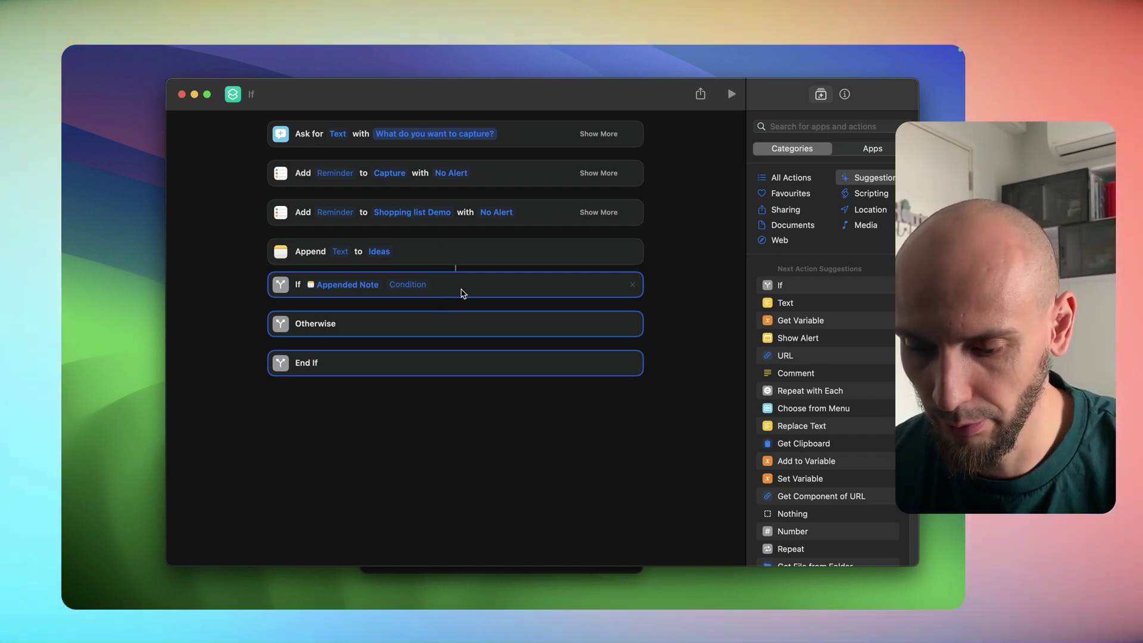
pyautogui.moveTo(463, 293); pyautogui.dragTo(462, 177)
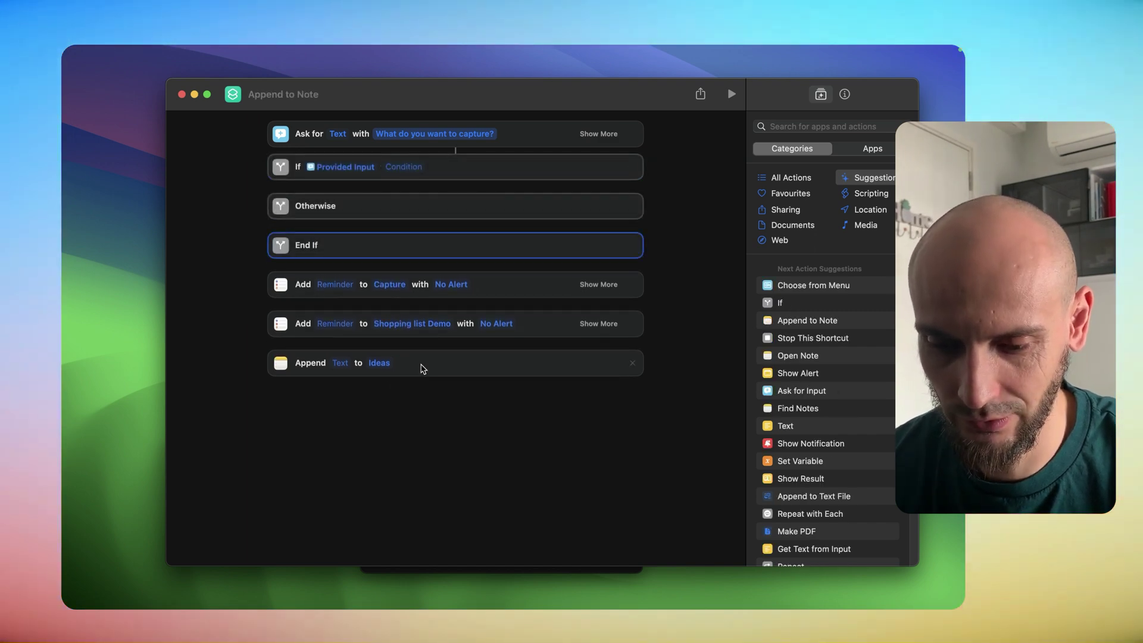
pyautogui.moveTo(422, 366); pyautogui.dragTo(426, 207)
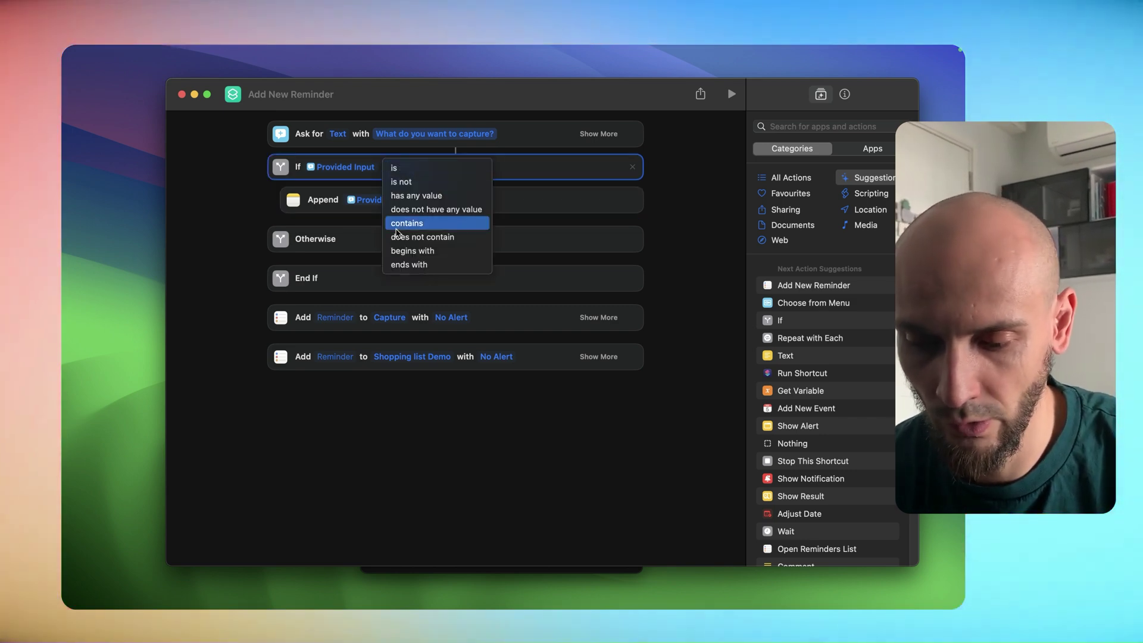
pyautogui.press('Escape')
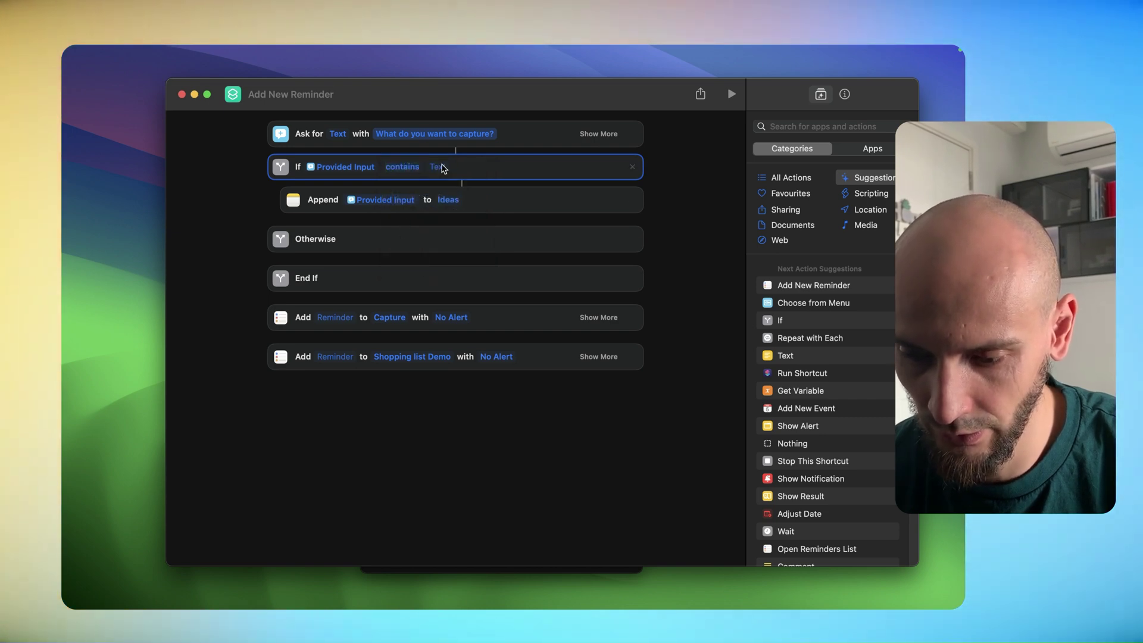
pyautogui.click(439, 167)
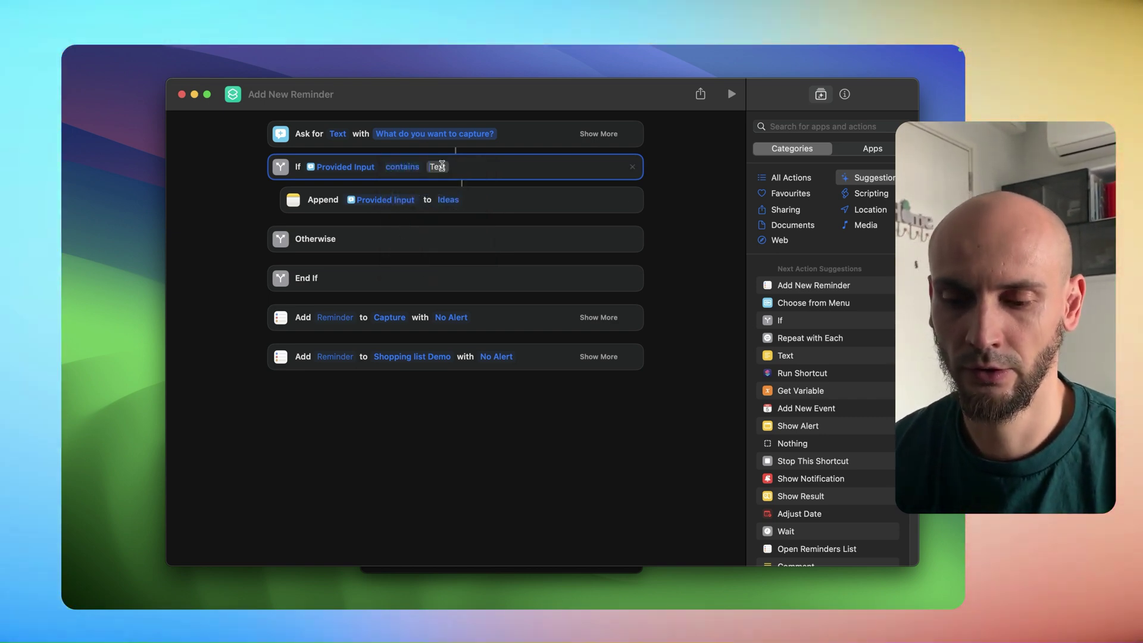
pyautogui.write('/')
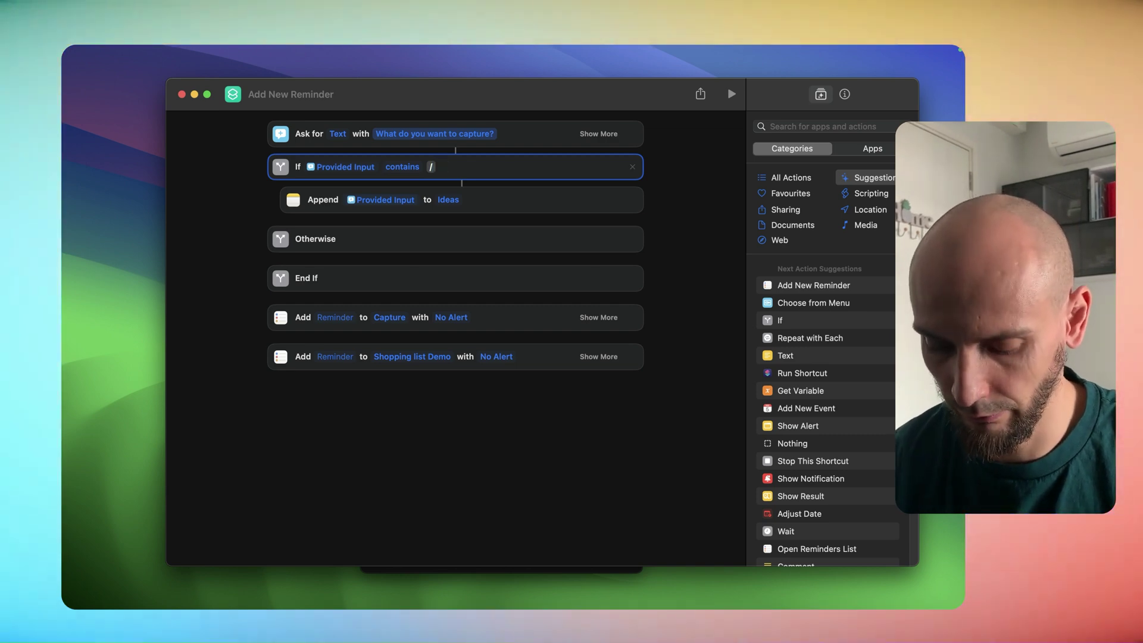
pyautogui.write('vi')
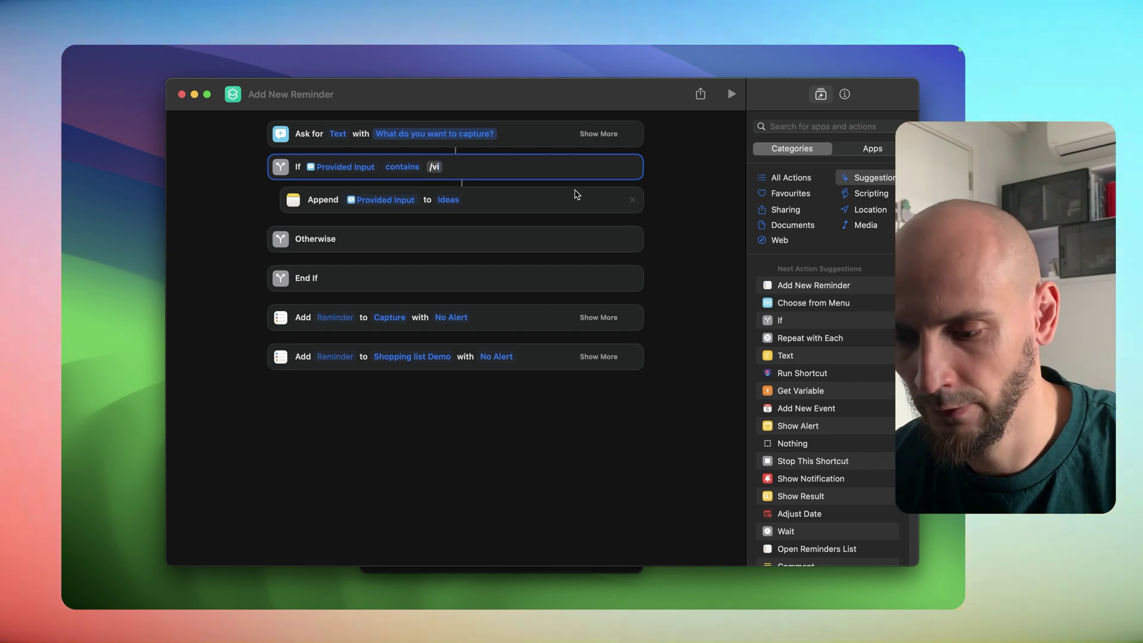
pyautogui.click(675, 204)
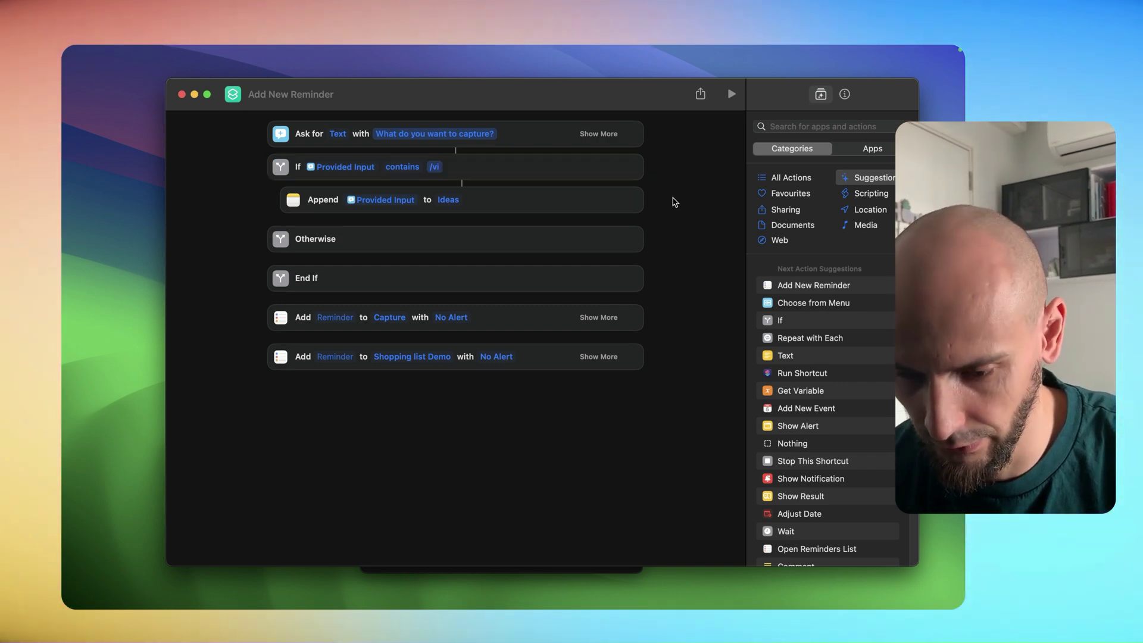
# Move both reminder steps into Otherwise and test-run the shortcut with '/vi Subscribe'
pyautogui.moveTo(526, 317); pyautogui.dragTo(526, 278)
pyautogui.moveTo(526, 354); pyautogui.dragTo(549, 316)
pyautogui.click(732, 94)
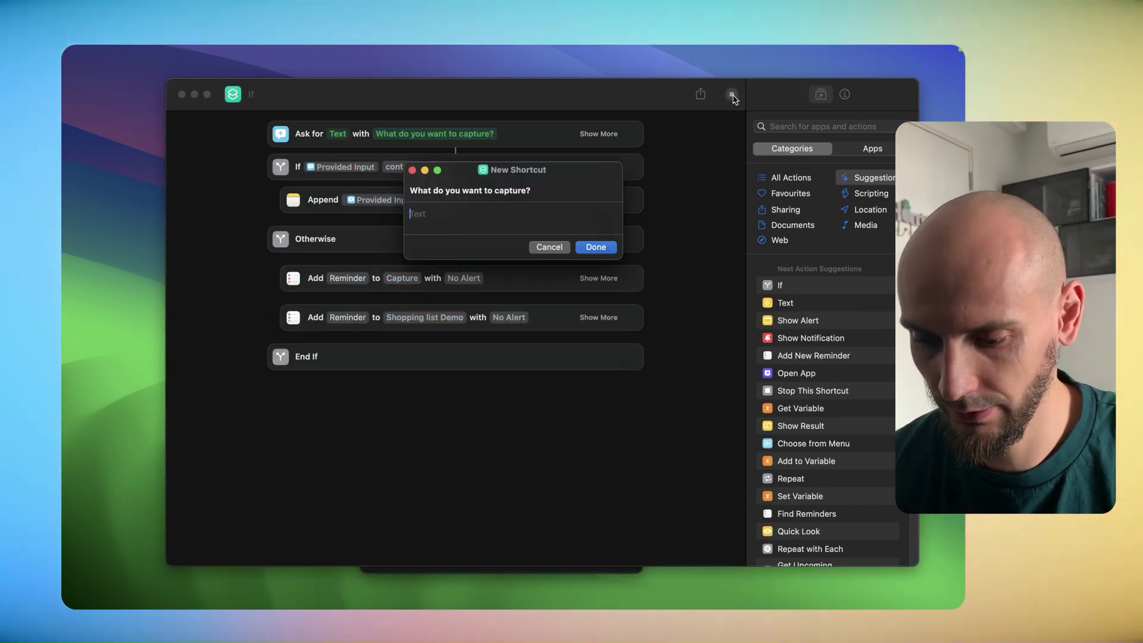
pyautogui.write('/v')
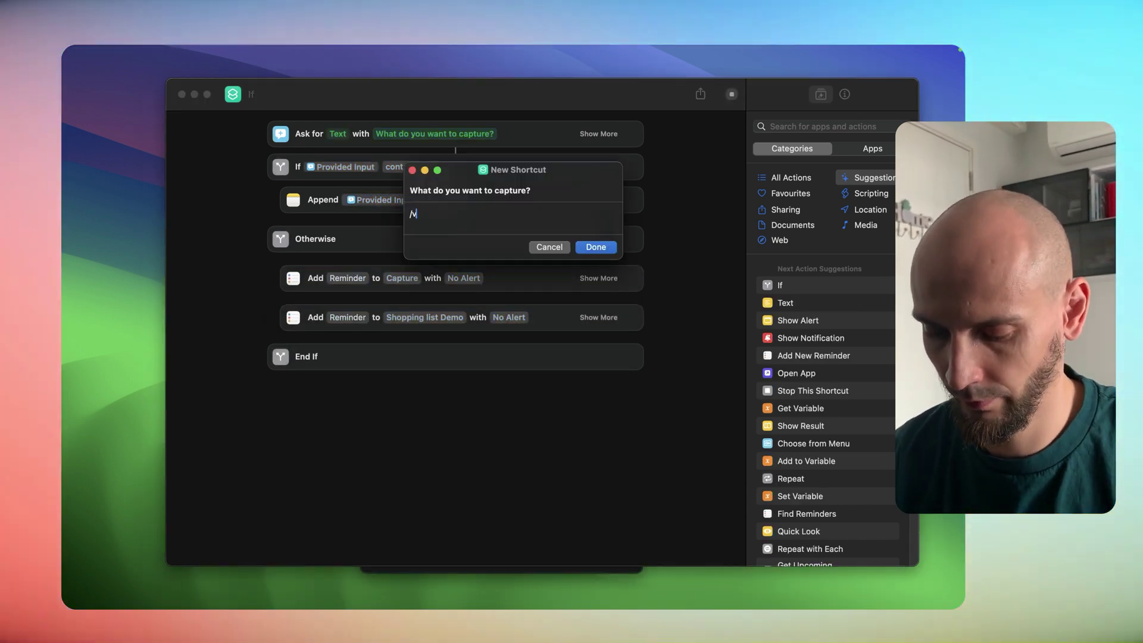
pyautogui.write('i Subscr')
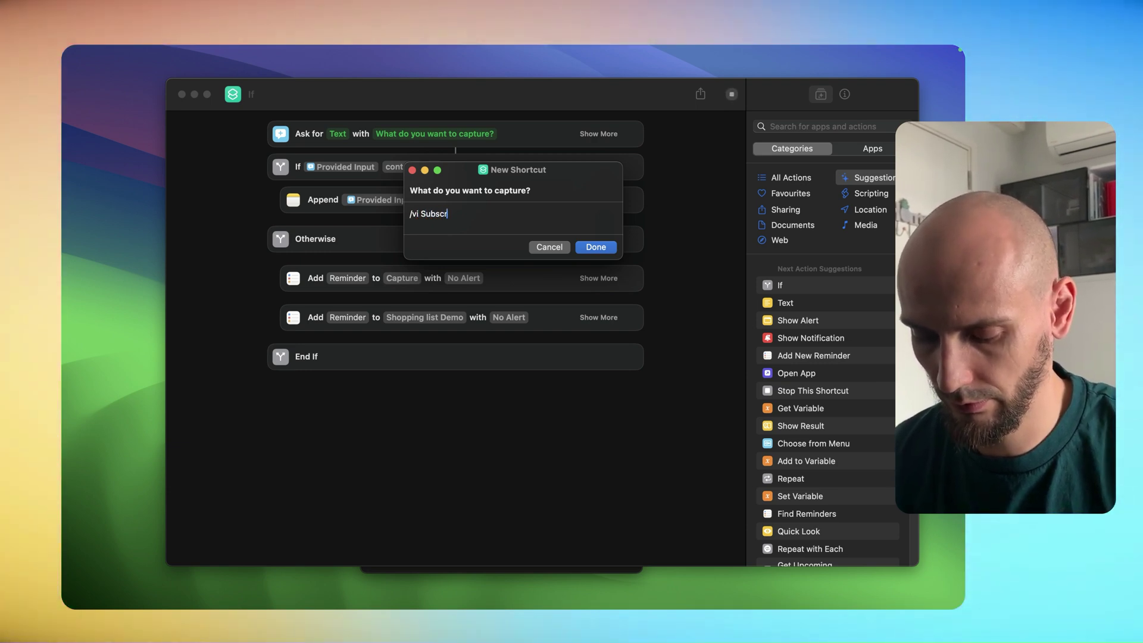
pyautogui.write('ibe')
pyautogui.press('Return')
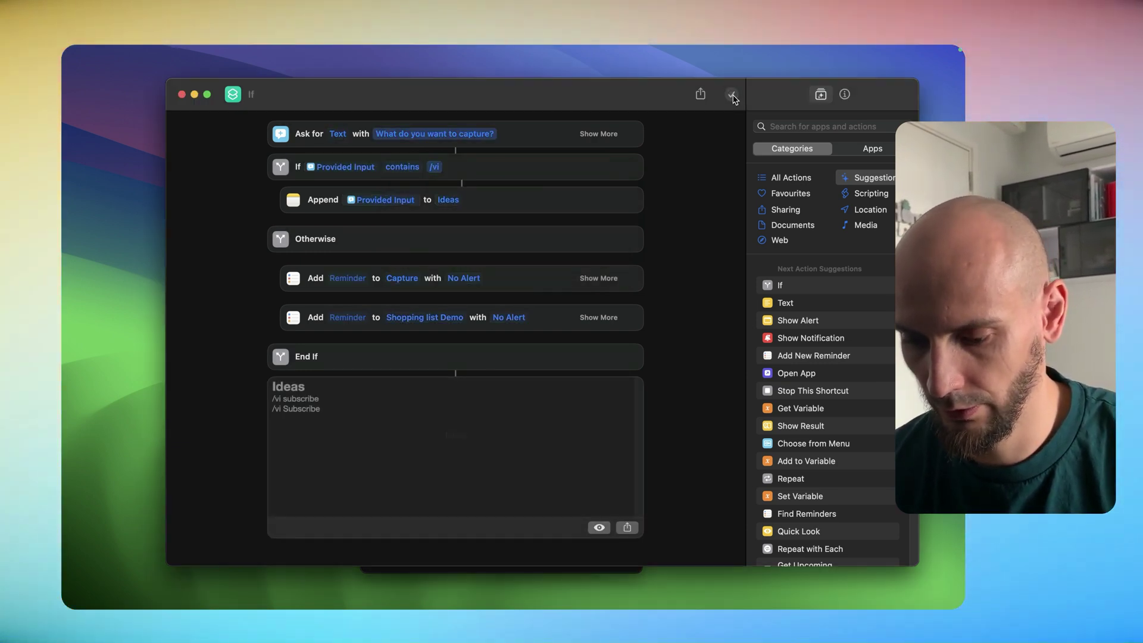
pyautogui.click(497, 570)
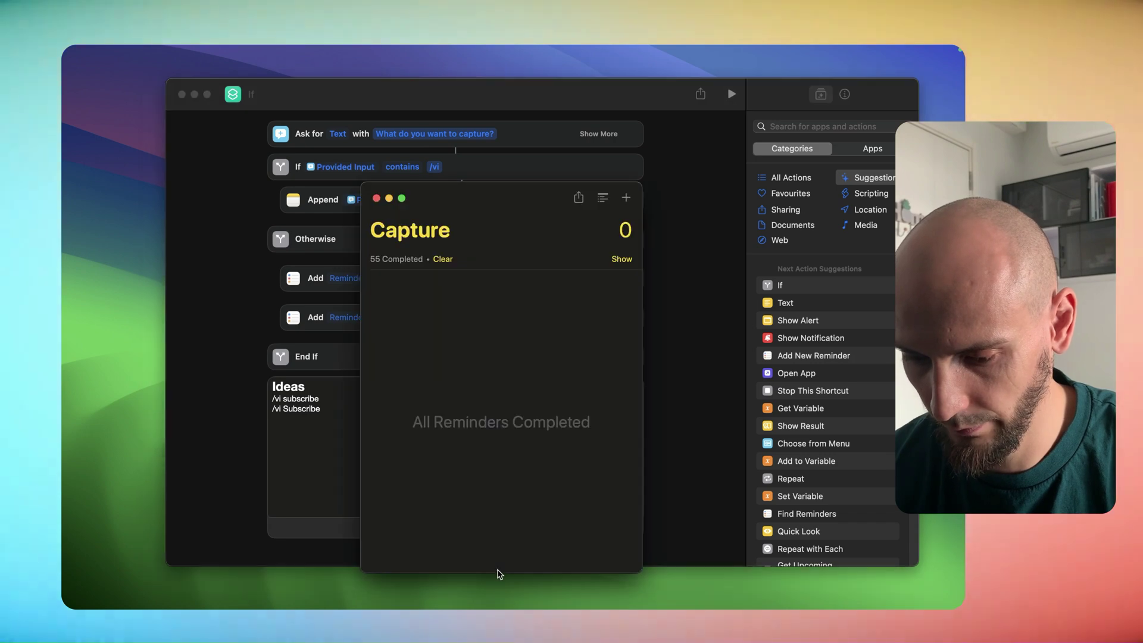
pyautogui.moveTo(567, 596)
pyautogui.hotkey('ctrl', 'Up')
pyautogui.click(780, 286)
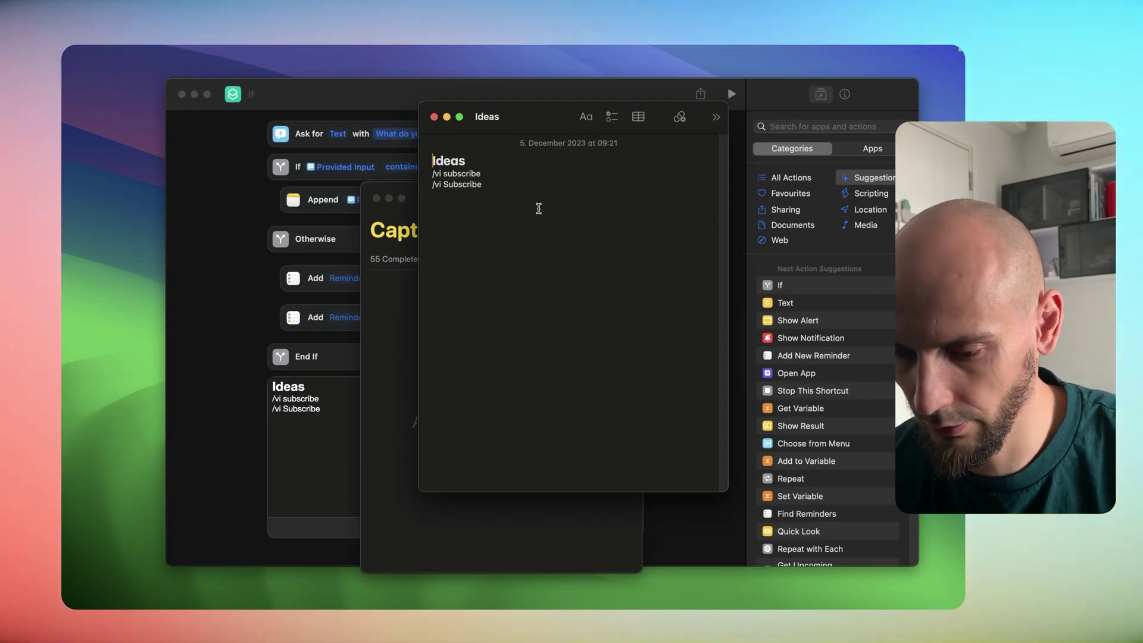
pyautogui.moveTo(481, 174); pyautogui.dragTo(449, 172)
pyautogui.click(498, 183)
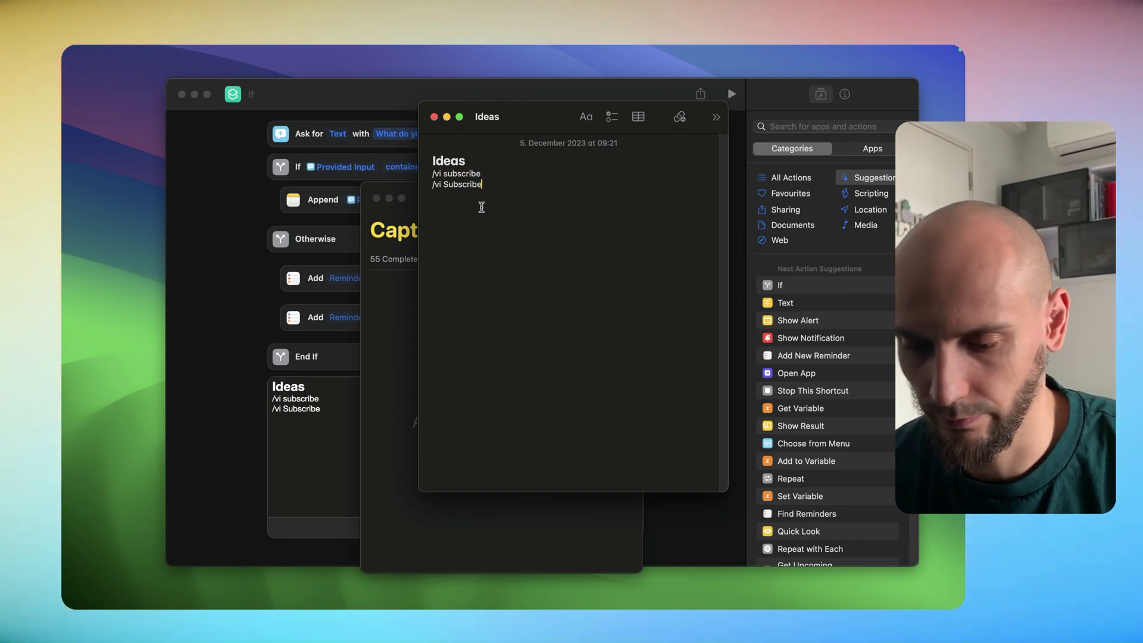
pyautogui.moveTo(444, 184); pyautogui.dragTo(435, 185)
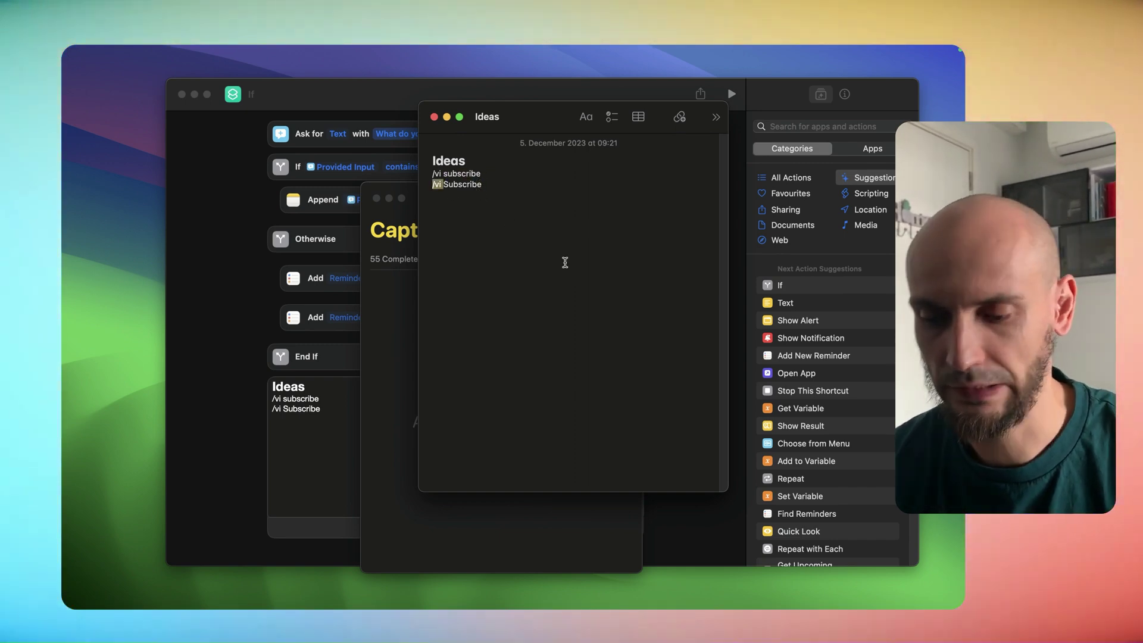
pyautogui.click(518, 184)
pyautogui.moveTo(527, 122)
pyautogui.mouseDown()
pyautogui.moveTo(574, 126)
pyautogui.moveTo(543, 124)
pyautogui.mouseUp()
pyautogui.click(399, 94)
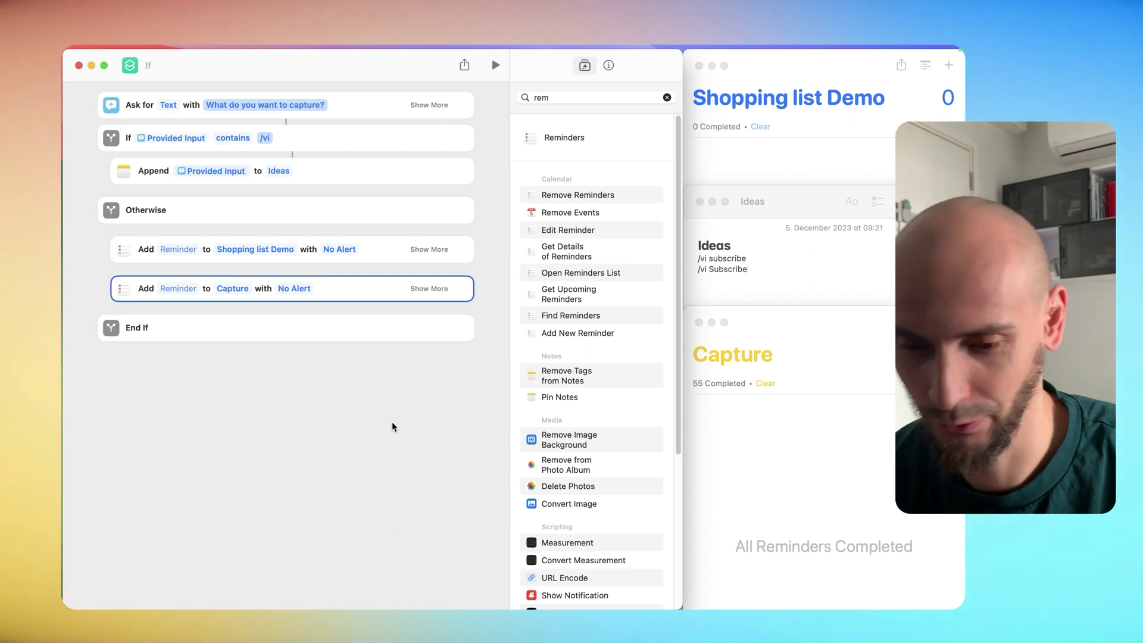
# Rename the shortcut to Quick Capture v3 and fill the Shopping list Demo reminder with Provided Input
pyautogui.click(196, 71)
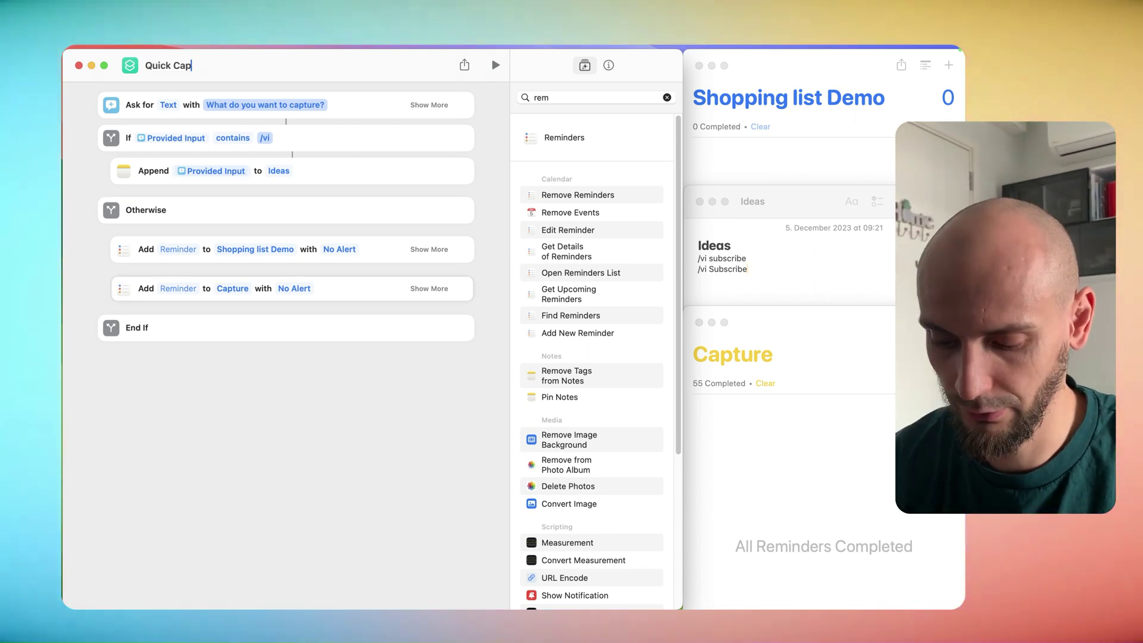
pyautogui.write('ure v3')
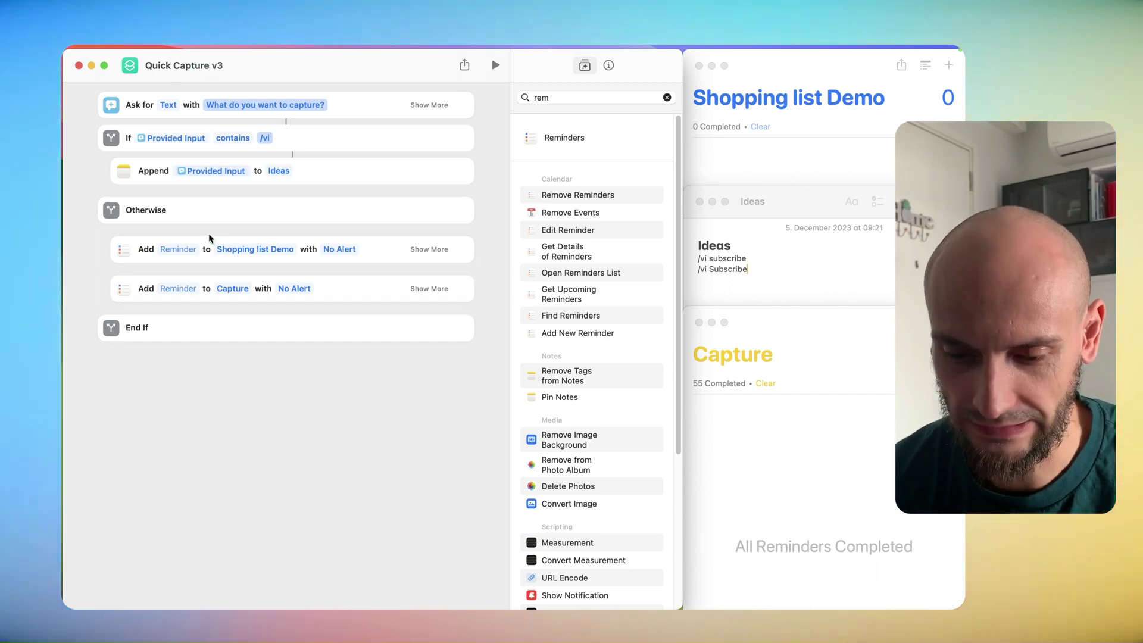
pyautogui.click(180, 250)
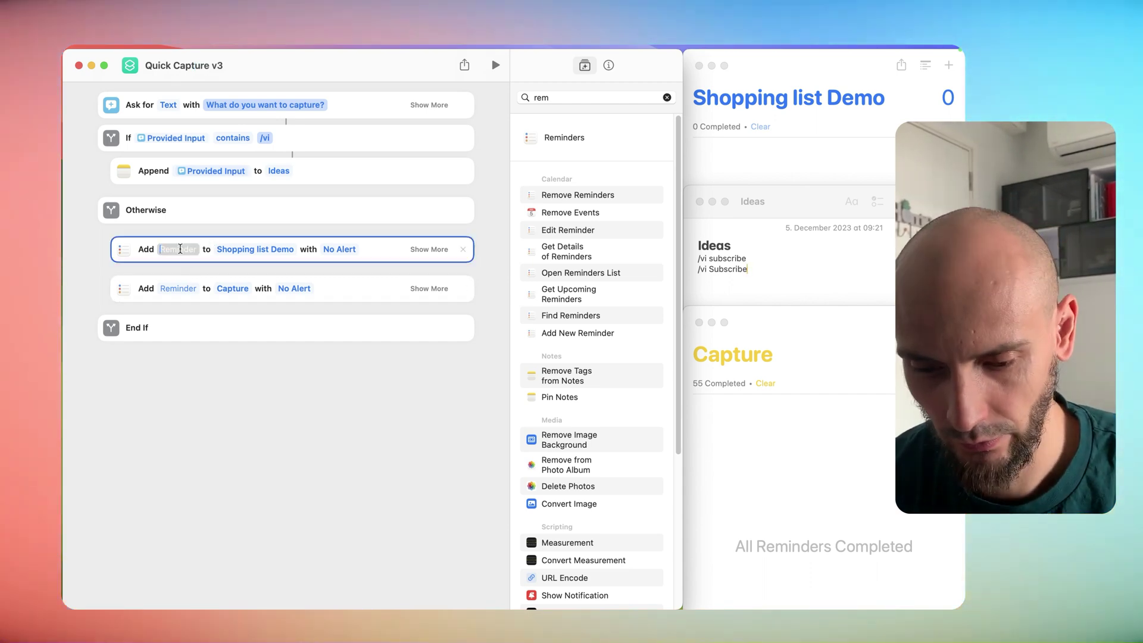
pyautogui.rightClick(182, 250)
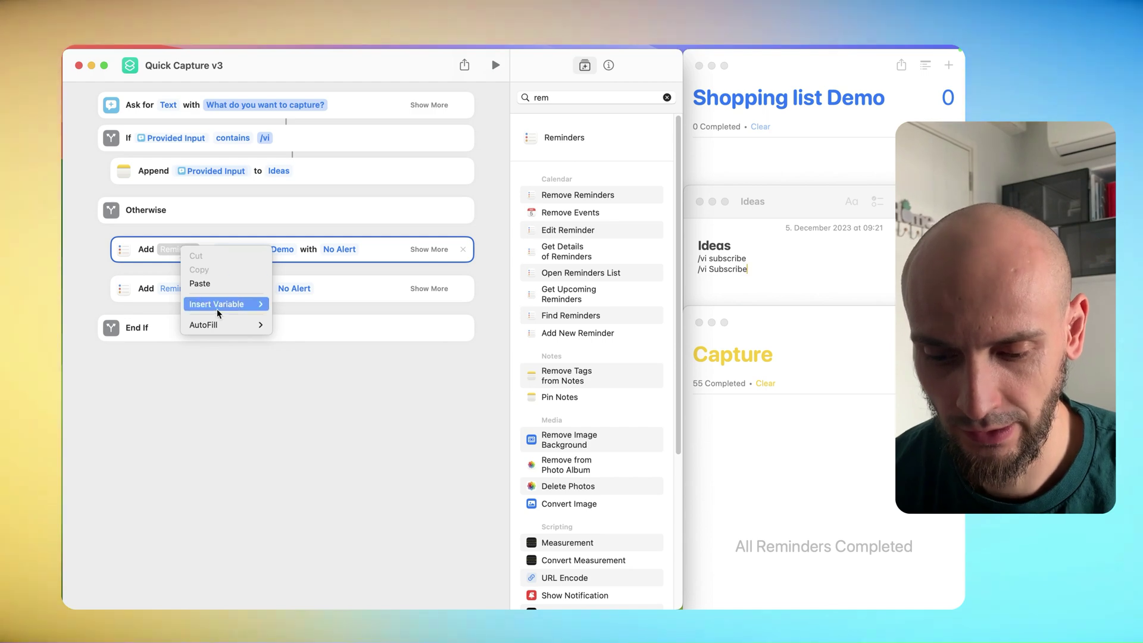
pyautogui.moveTo(218, 312)
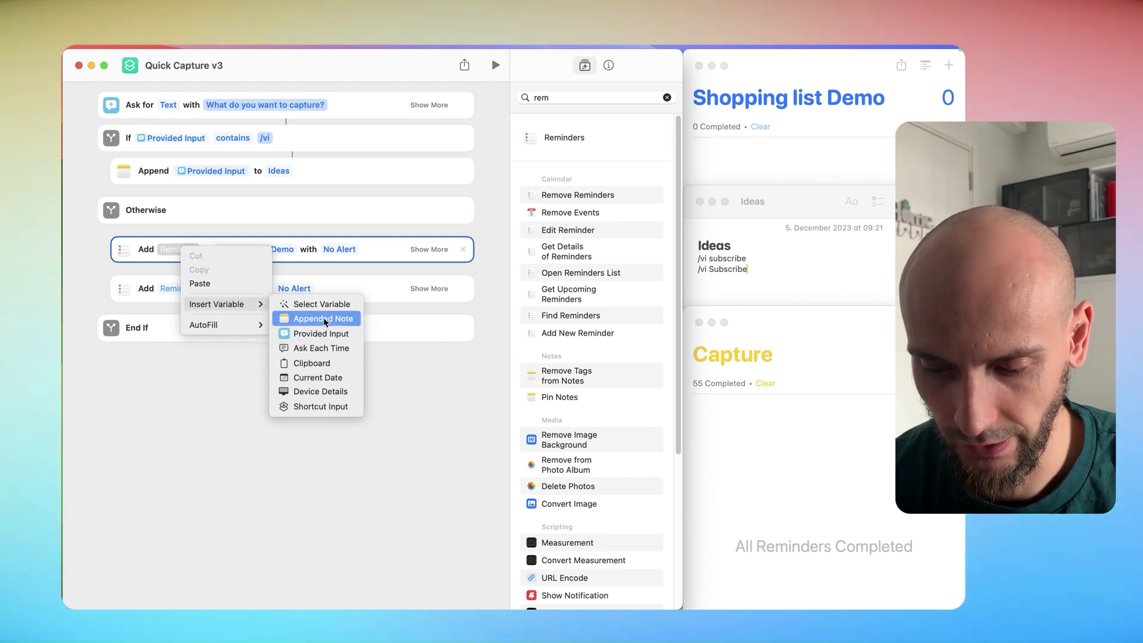
pyautogui.click(324, 334)
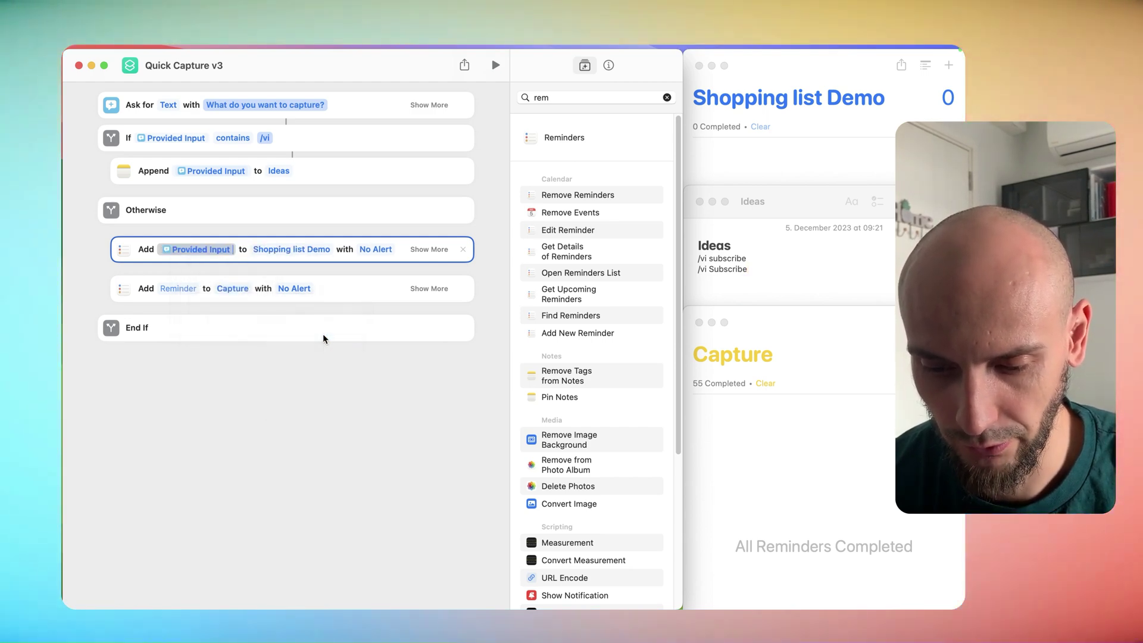
# Use Provided Input as the Capture reminder's text
pyautogui.click(183, 289)
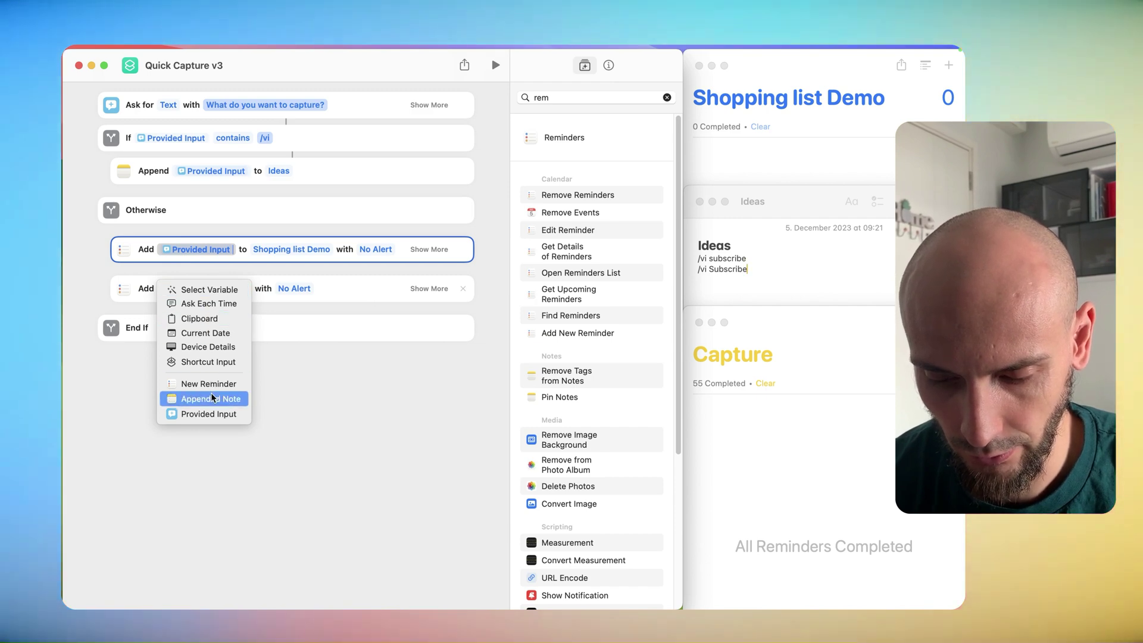
pyautogui.click(220, 290)
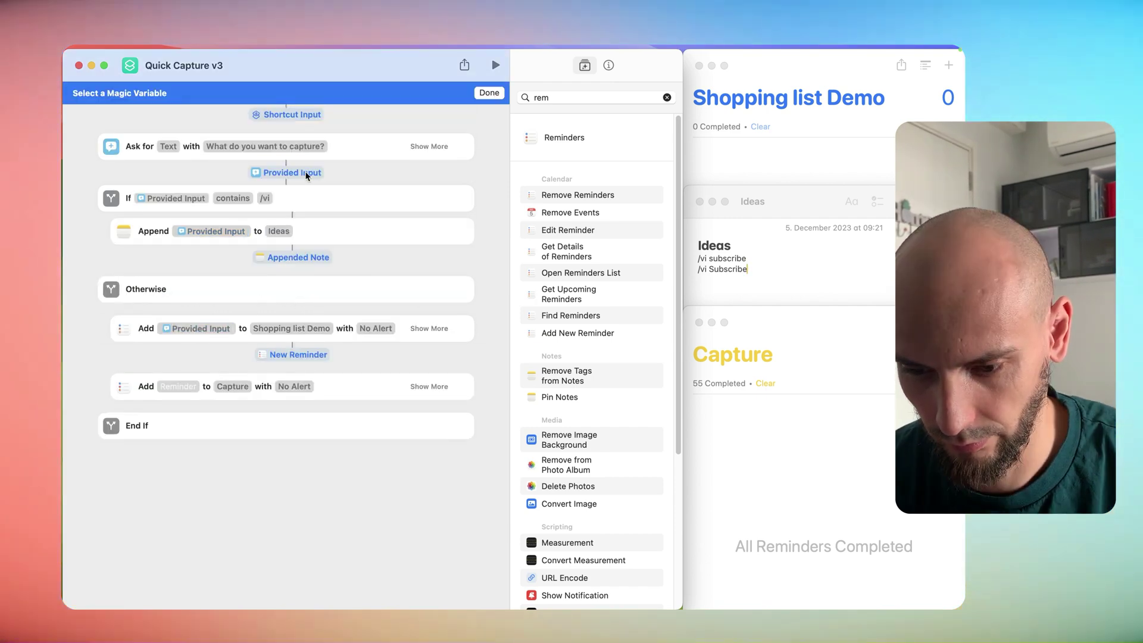
pyautogui.click(306, 173)
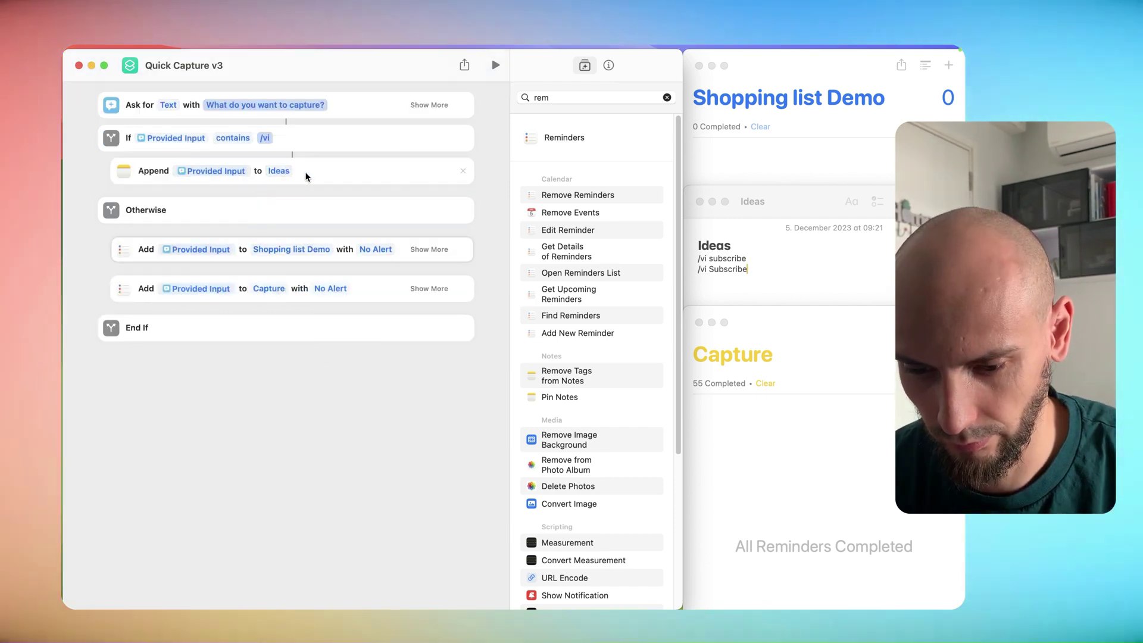
# Test-run Quick Capture v3 with the entry 'test'
pyautogui.click(495, 65)
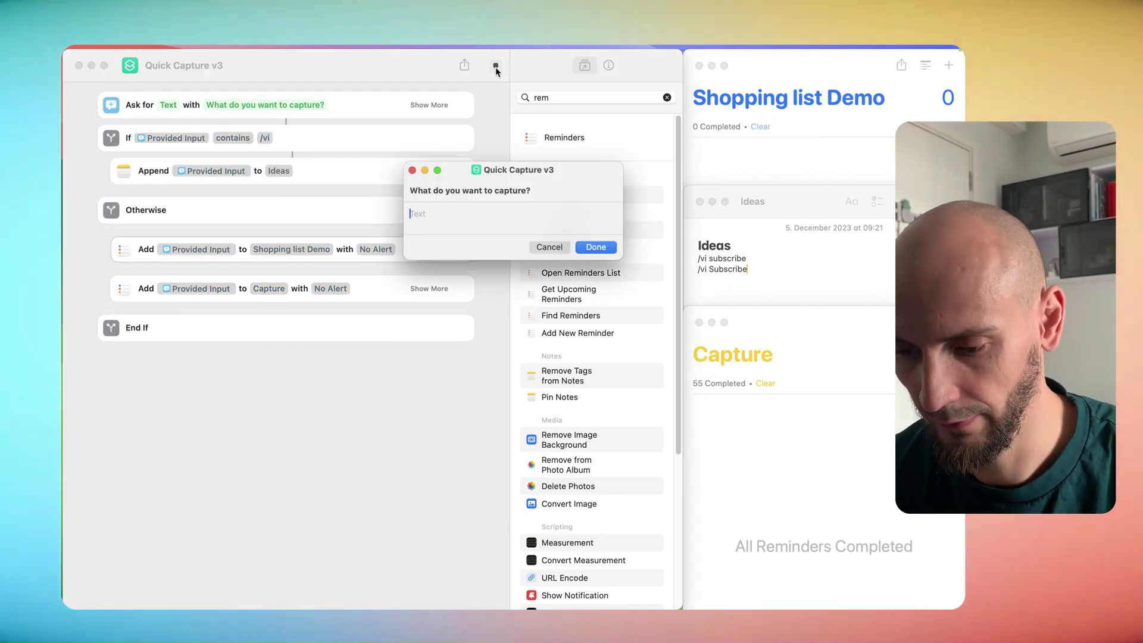
pyautogui.write('test')
pyautogui.click(597, 247)
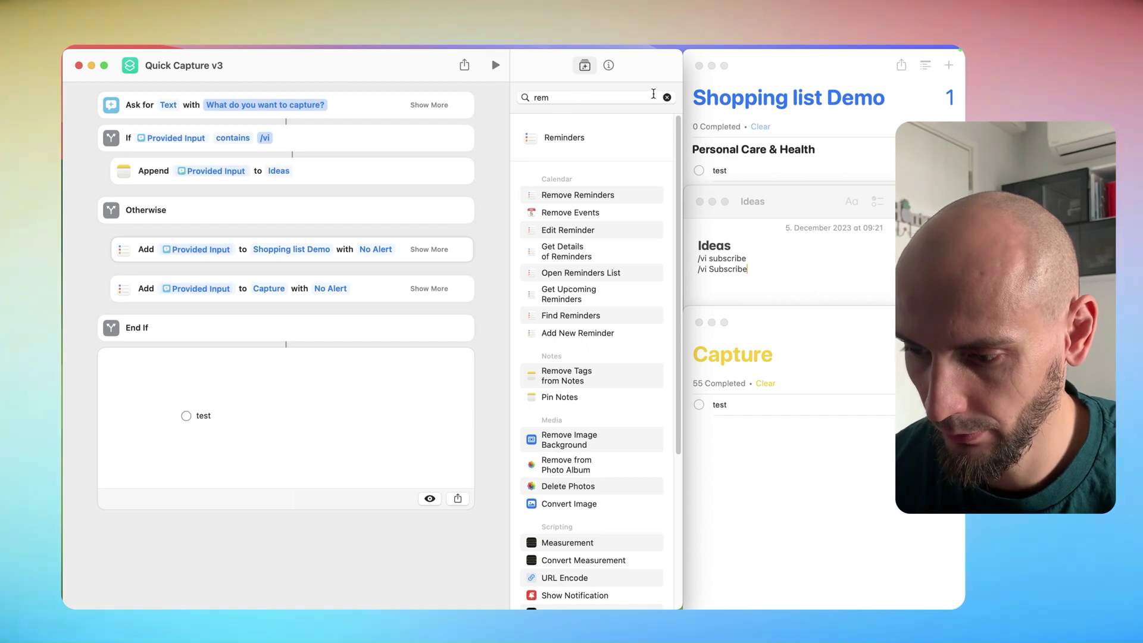
# Nest a new If under Otherwise that holds the Shopping list Demo Add, with a 'contains' condition
pyautogui.tripleClick(653, 95)
pyautogui.press('BackSpace')
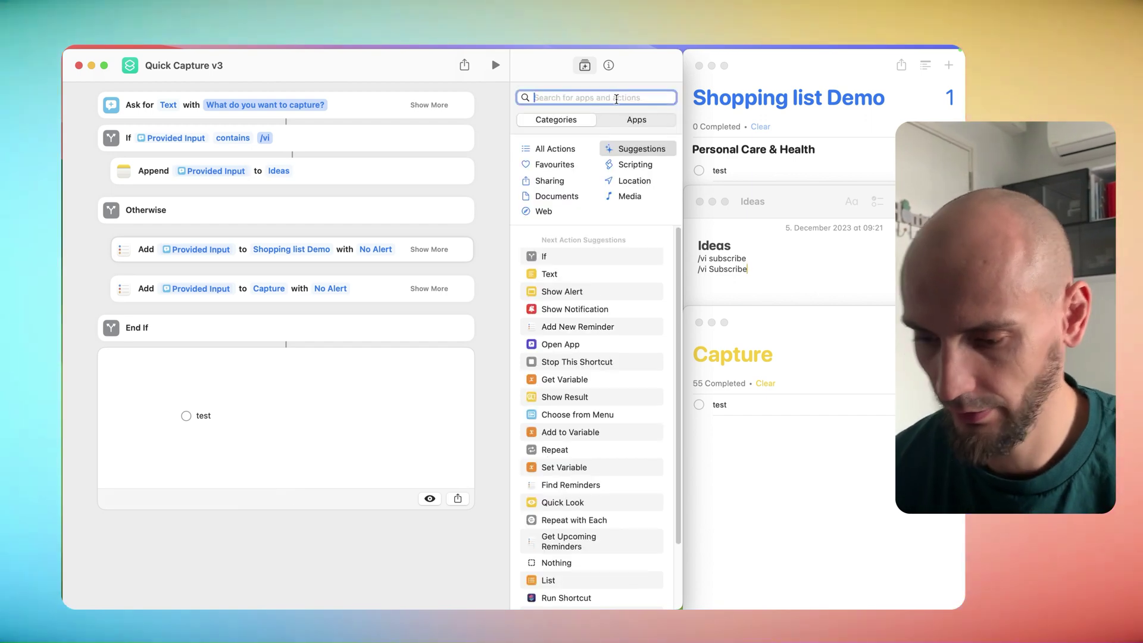
pyautogui.moveTo(543, 256); pyautogui.dragTo(208, 247)
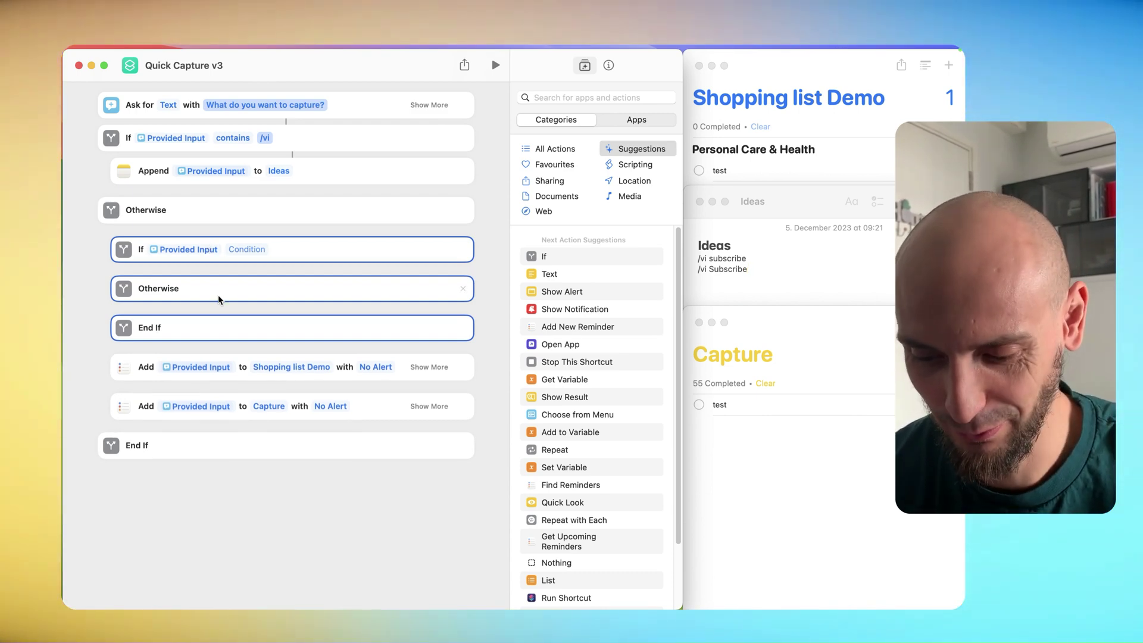
pyautogui.moveTo(402, 367); pyautogui.dragTo(406, 285)
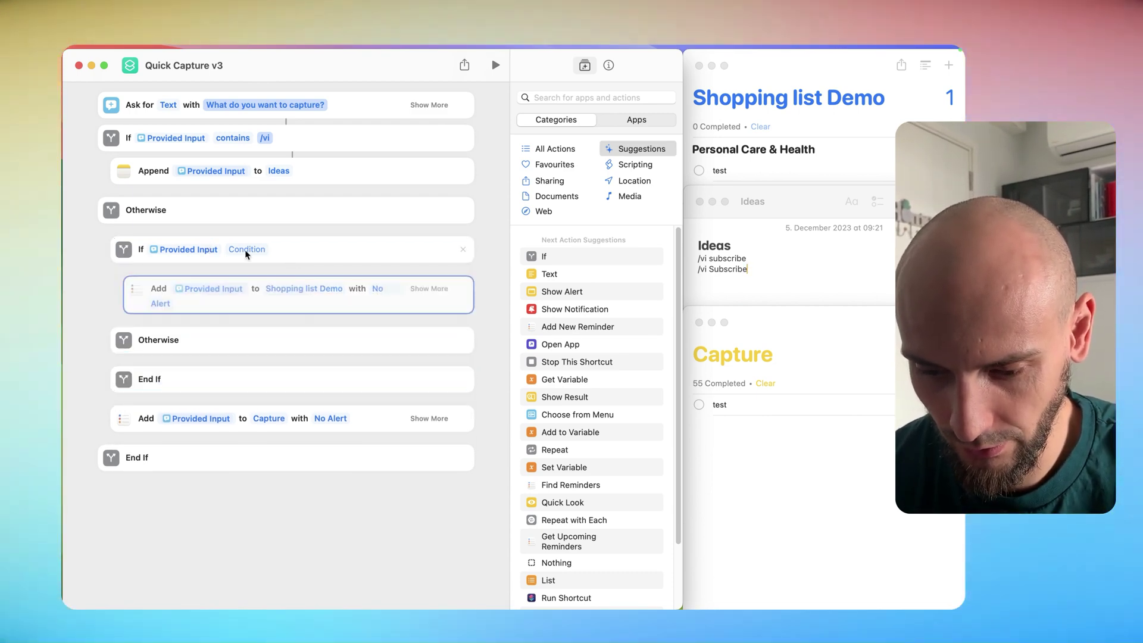
pyautogui.click(246, 249)
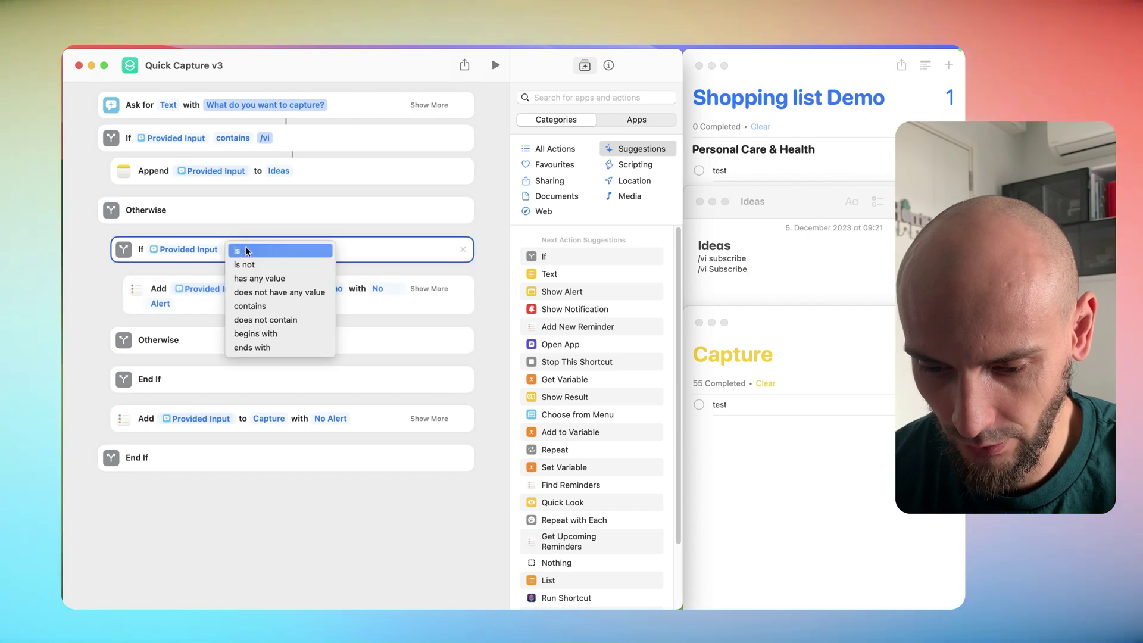
pyautogui.click(255, 305)
pyautogui.click(279, 248)
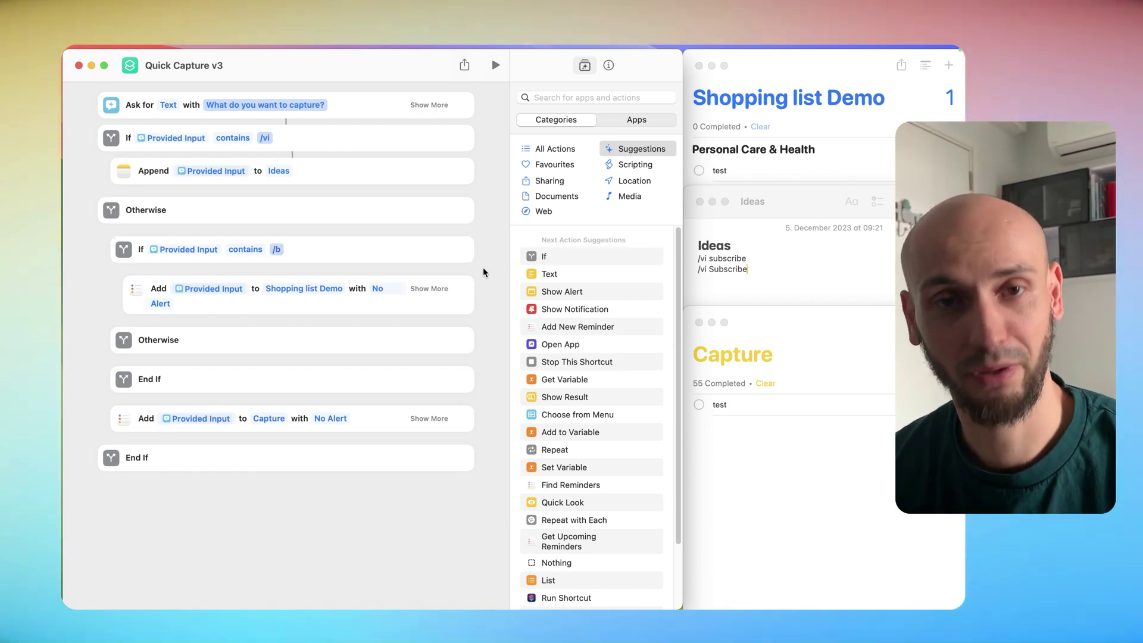
# Send other input to Capture, then test-run with '/b milk' and check Shopping list Demo
pyautogui.moveTo(368, 422); pyautogui.dragTo(367, 378)
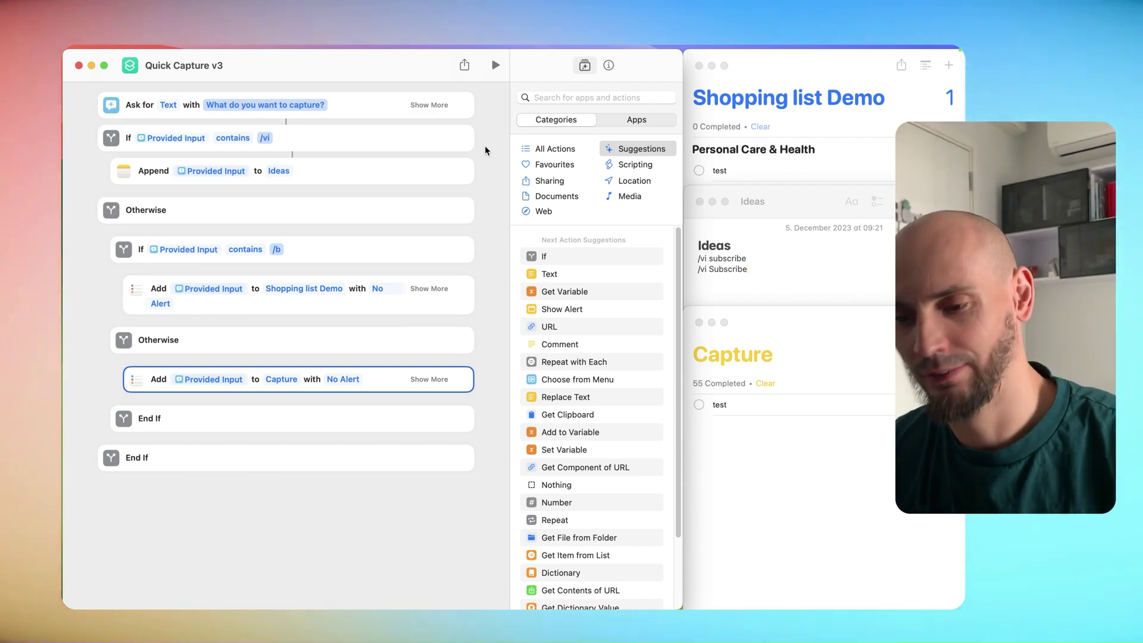
pyautogui.click(495, 68)
pyautogui.write('/b milk')
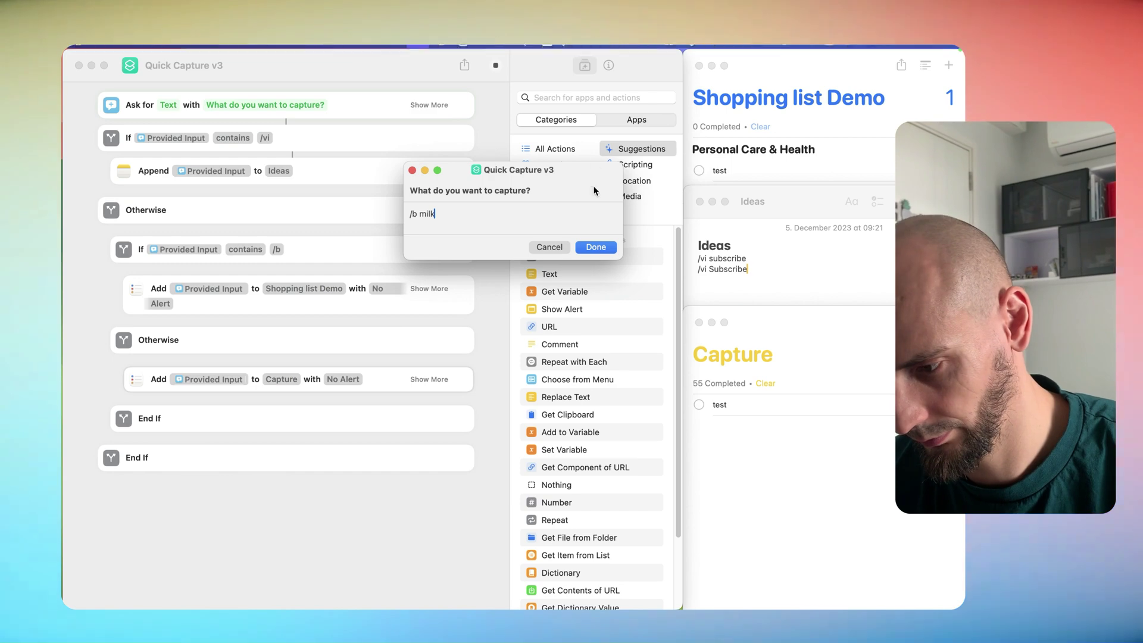
pyautogui.press('Return')
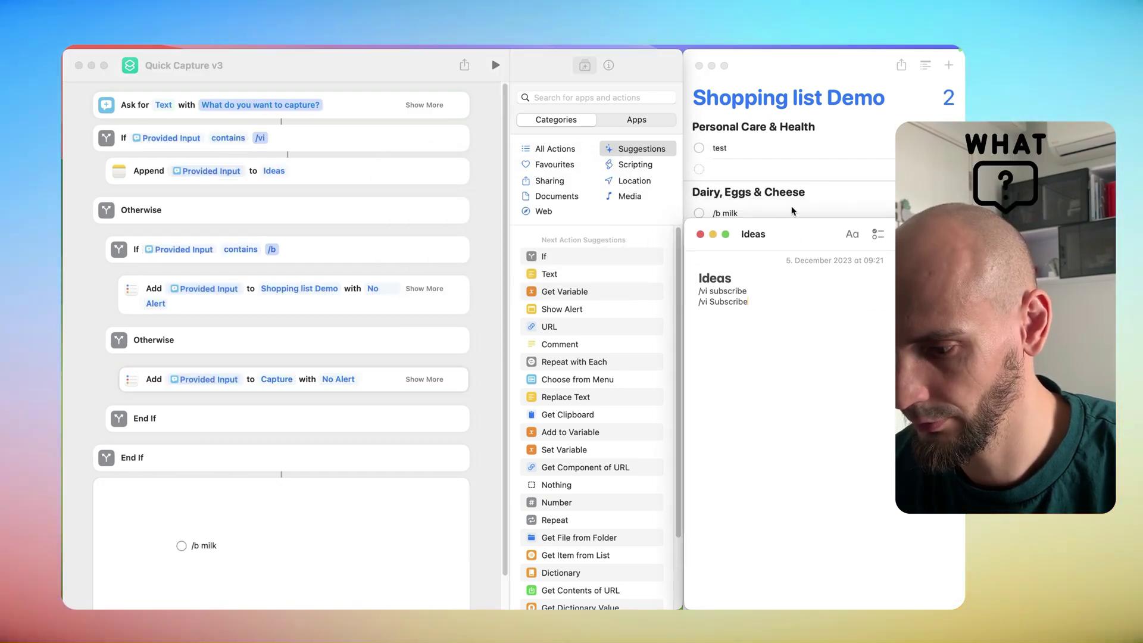
pyautogui.click(782, 64)
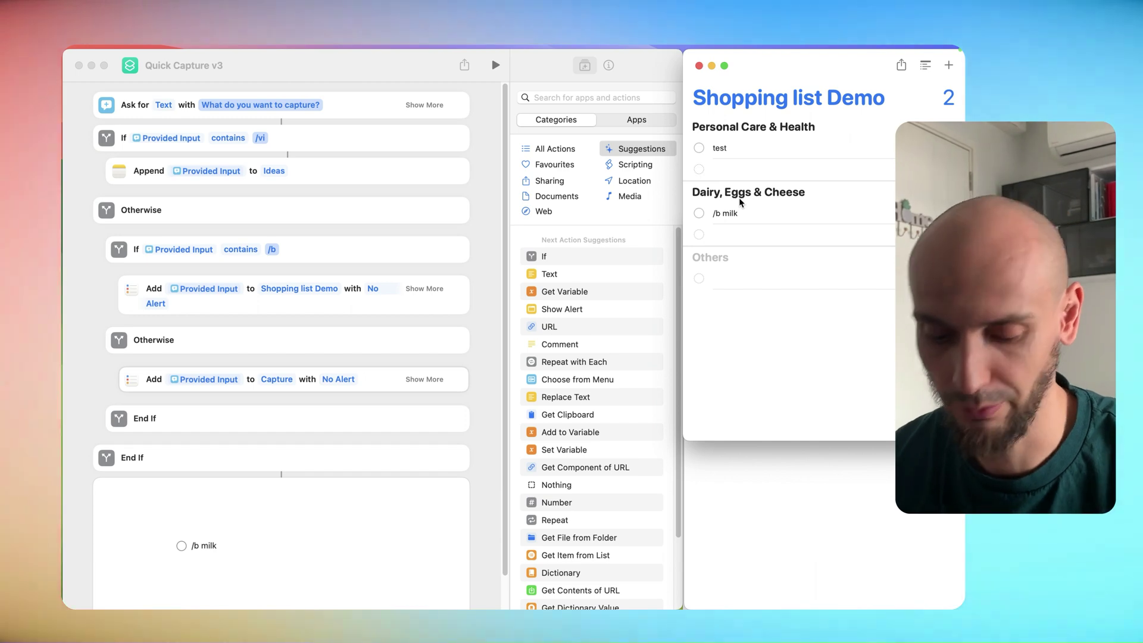
# Return to the Shortcuts editor and search the action library for 'repla'
pyautogui.hotkey('ctrl', 'Up')
pyautogui.click(348, 374)
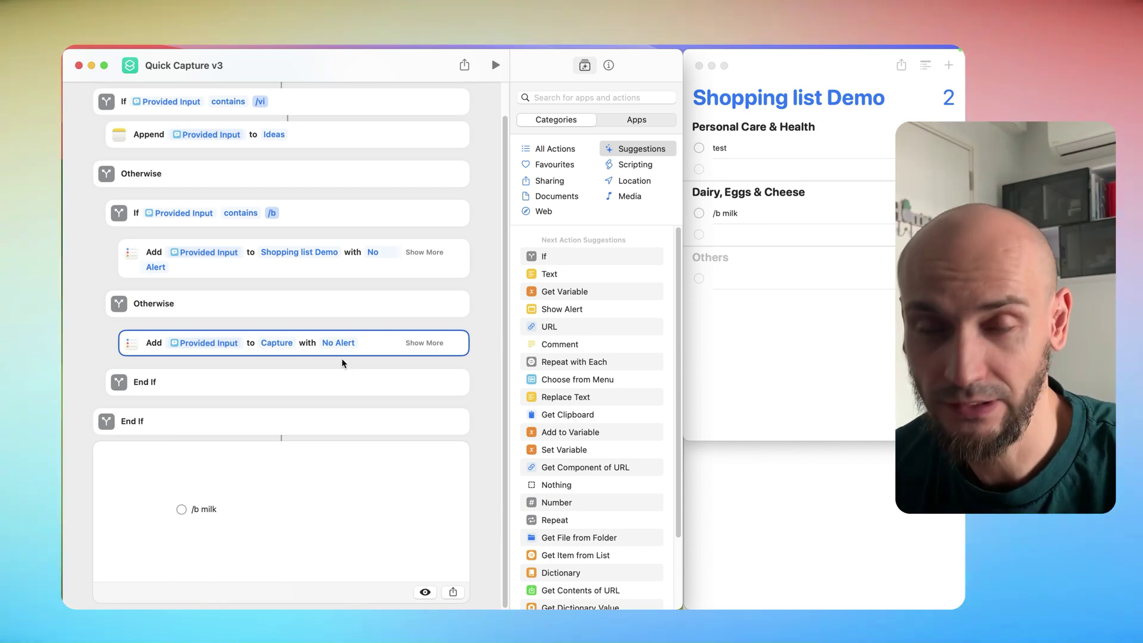
pyautogui.scroll(2, 333, 298)
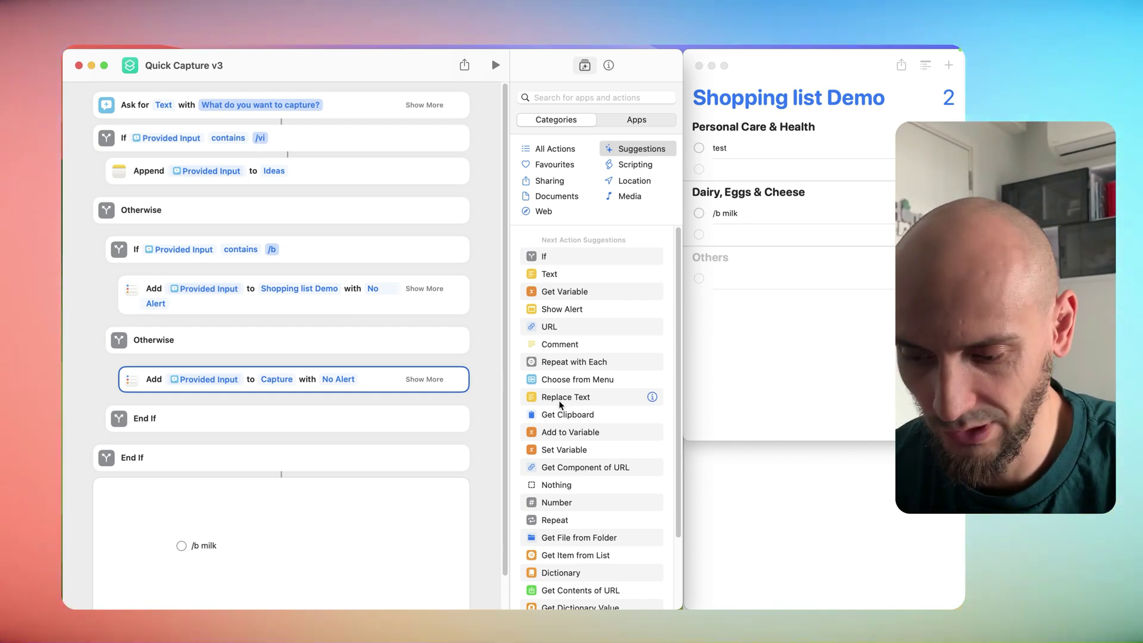
pyautogui.click(549, 98)
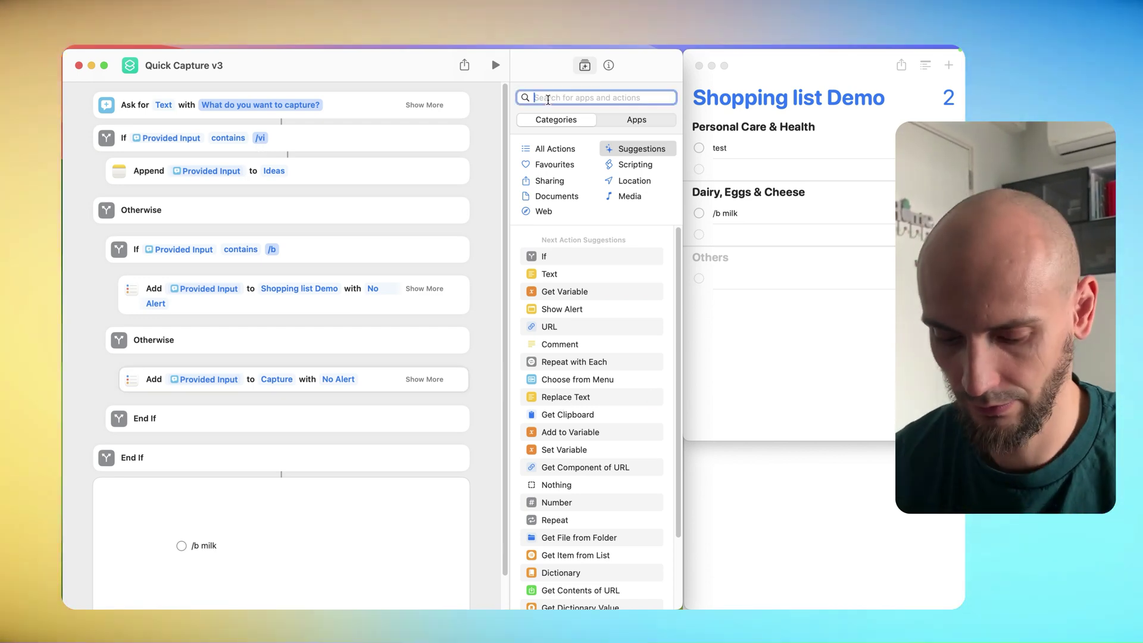
pyautogui.write('repla')
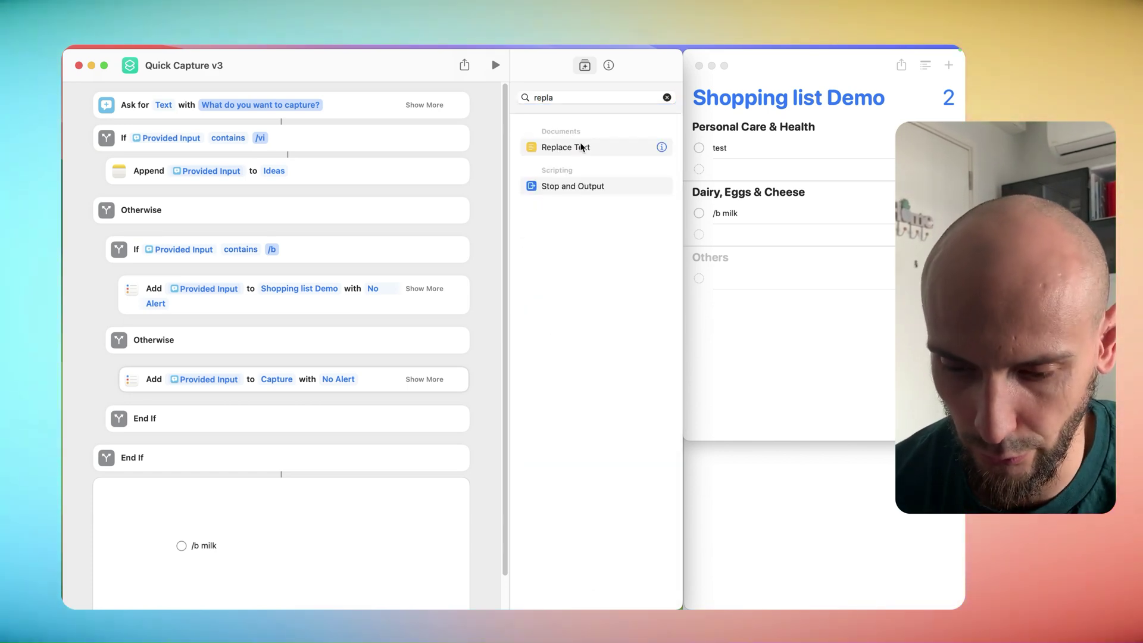
# Insert Replace Text at the start of the /vi branch, replacing '/vi'
pyautogui.moveTo(581, 147); pyautogui.dragTo(216, 165)
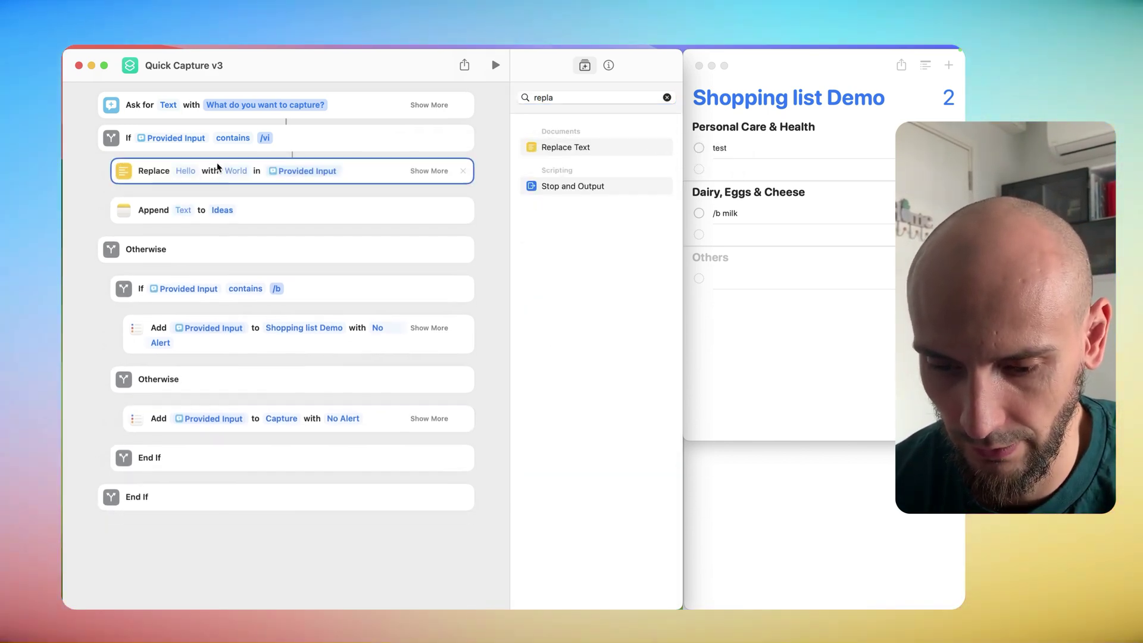
pyautogui.click(170, 172)
pyautogui.write('/vi')
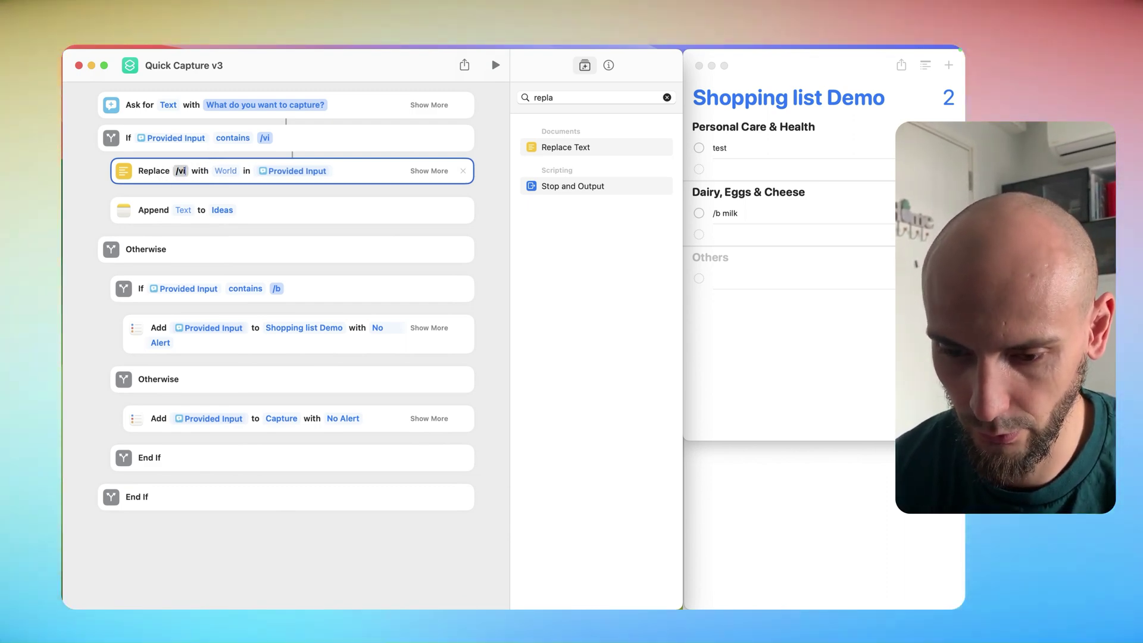
pyautogui.click(200, 186)
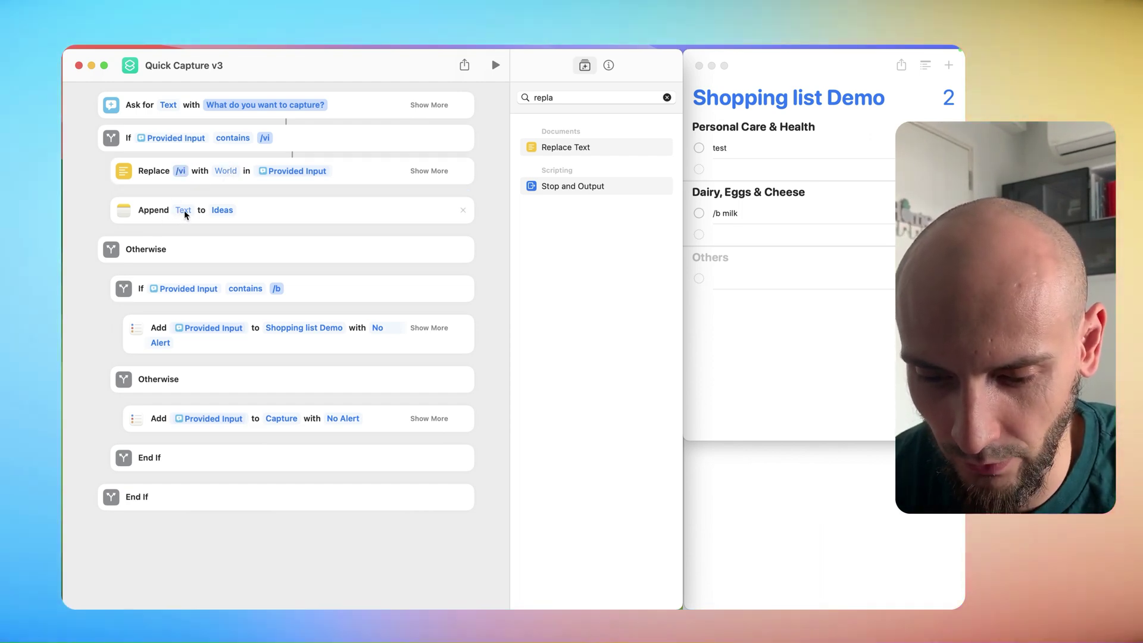
# Make the Append step add Updated Text to the Ideas note
pyautogui.click(184, 209)
pyautogui.rightClick(184, 209)
pyautogui.moveTo(223, 265)
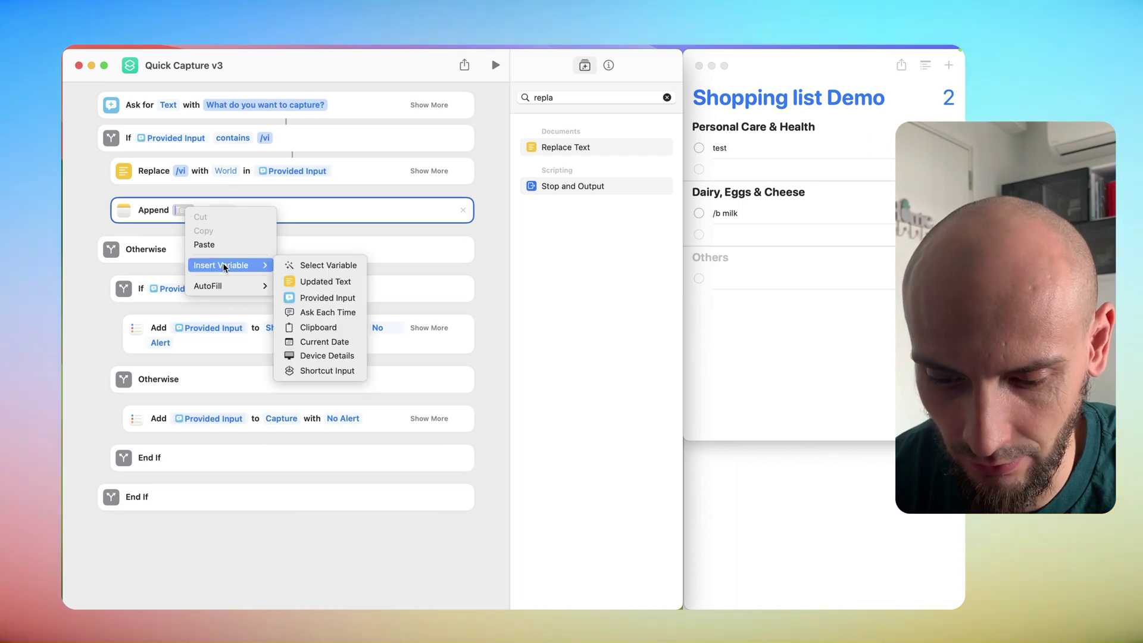
pyautogui.click(323, 281)
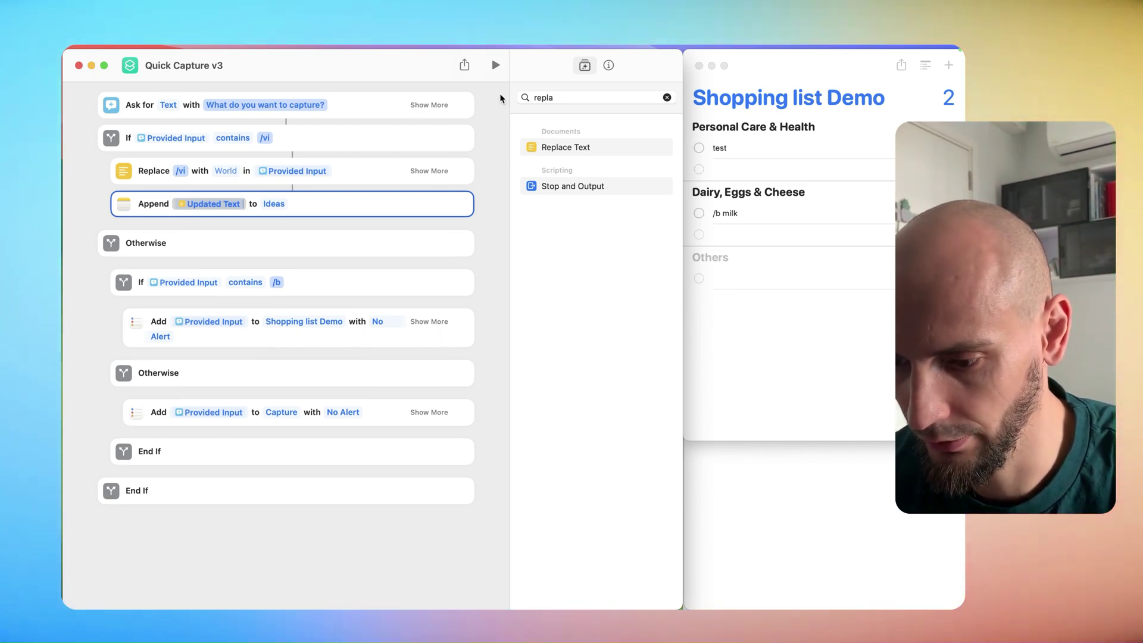
# Test-run the shortcut with the entry '/vi test'
pyautogui.click(496, 65)
pyautogui.write('/vi')
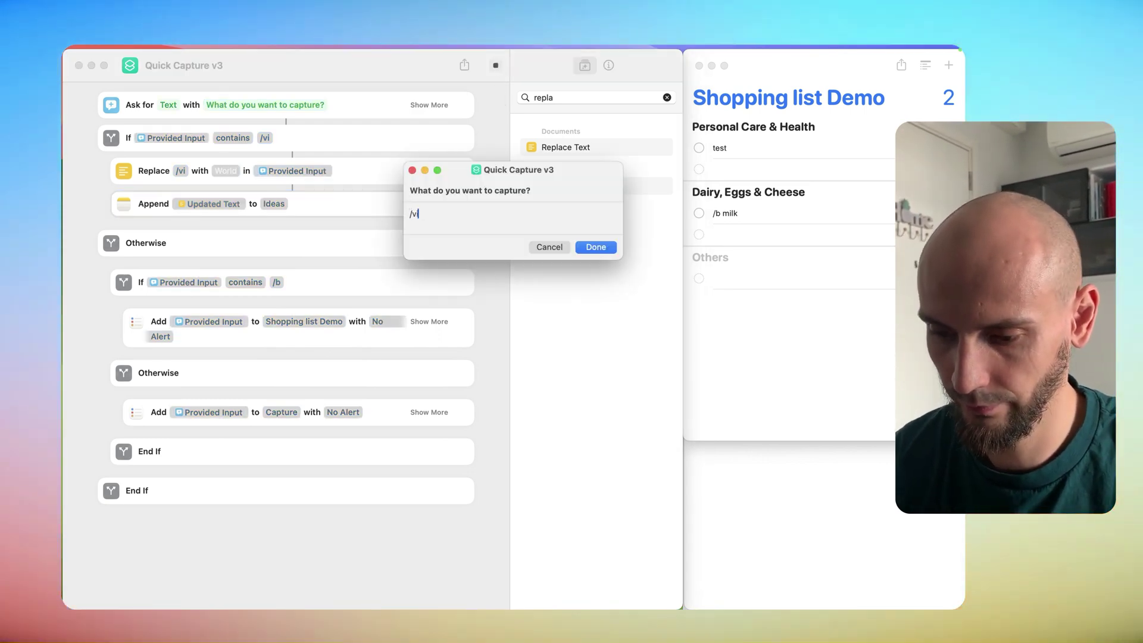
pyautogui.write(' test')
pyautogui.click(597, 246)
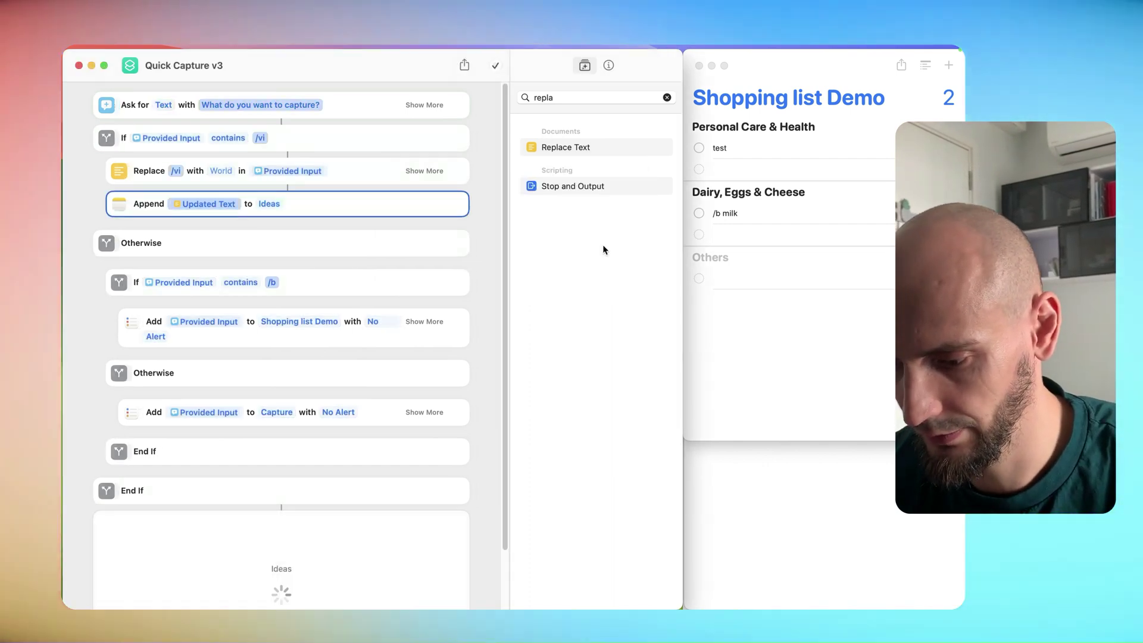
# Check the Ideas note shows 'test', then go back to the shortcut editor
pyautogui.hotkey('ctrl', 'Up')
pyautogui.click(670, 277)
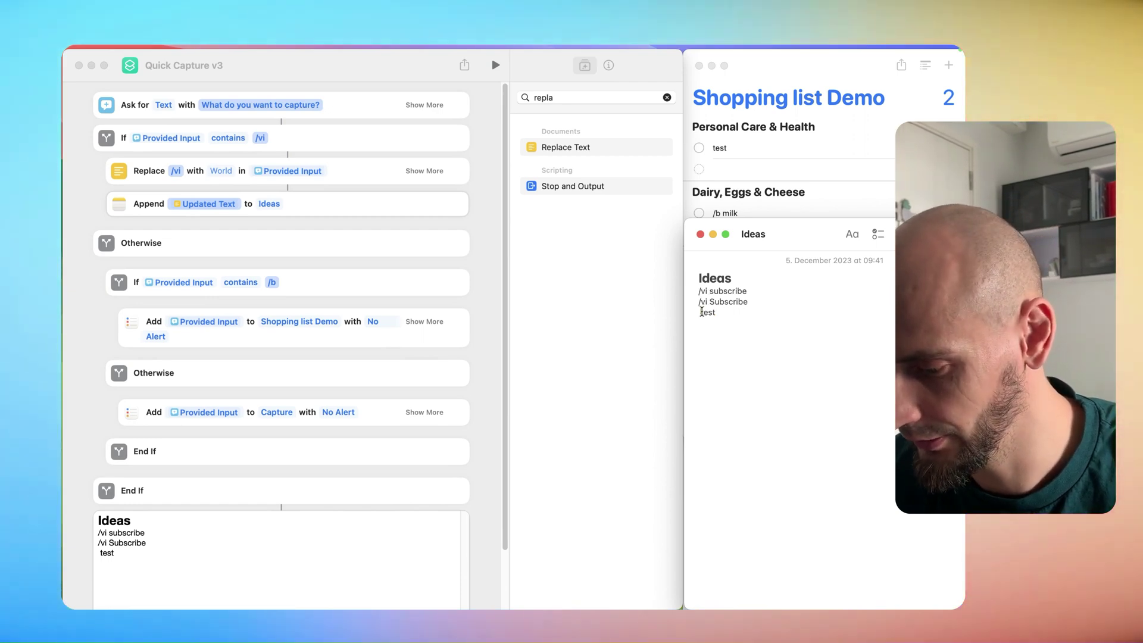
pyautogui.click(502, 287)
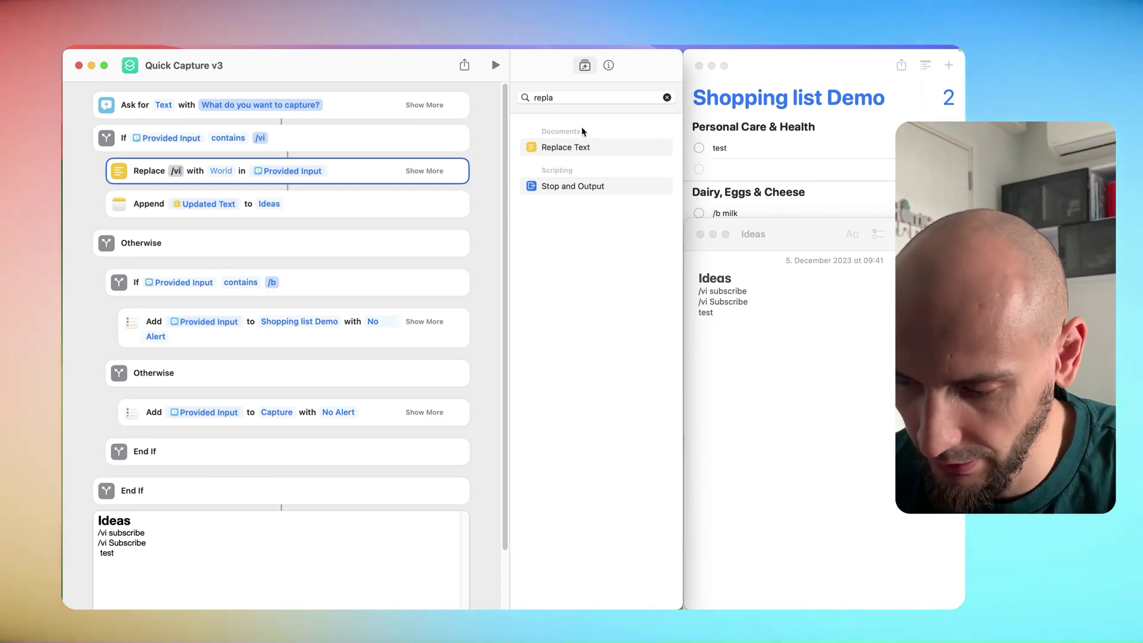
# Add a Replace Text step to the /b branch that strips '/b'
pyautogui.moveTo(586, 148); pyautogui.dragTo(276, 309)
pyautogui.click(198, 321)
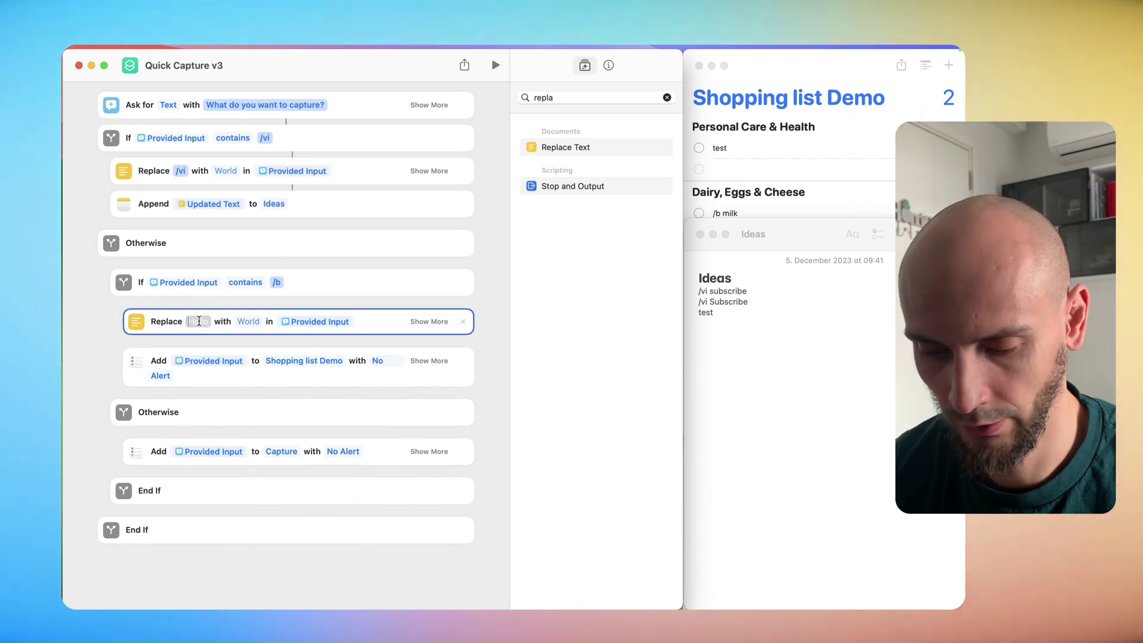
pyautogui.write('7')
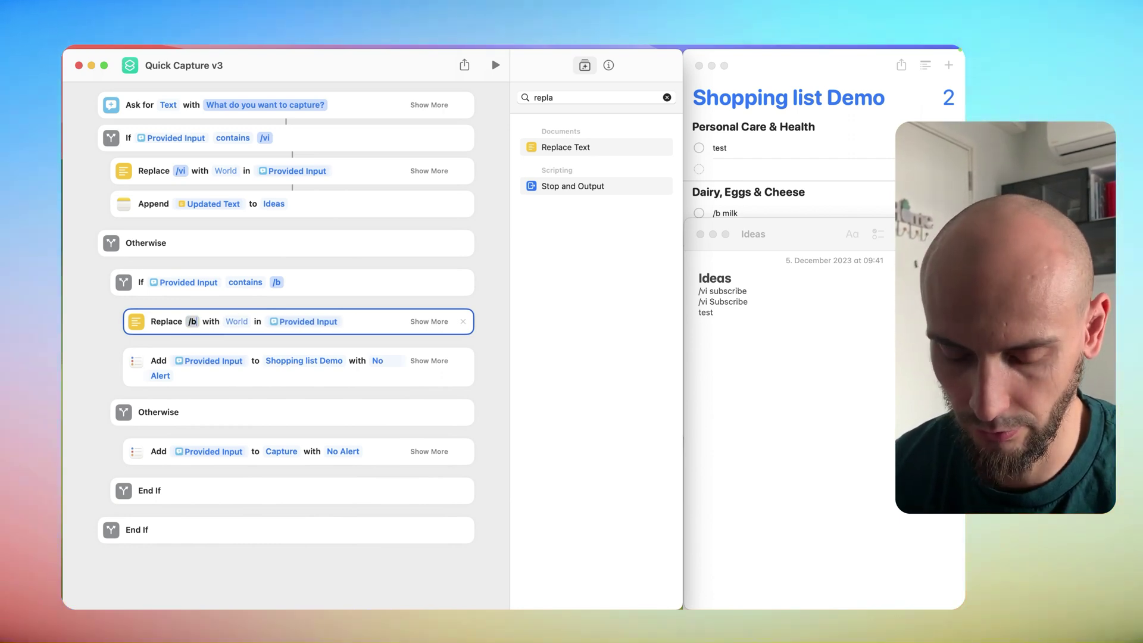
pyautogui.write('b')
pyautogui.press('Tab')
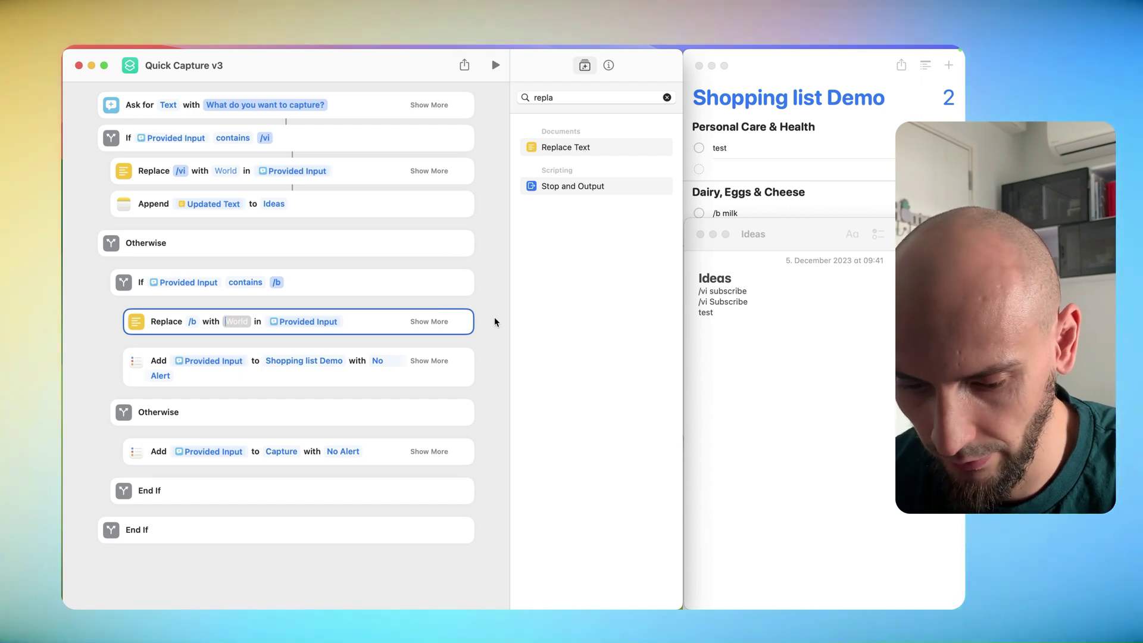
# Make the Shopping list Demo Add action use Updated Text as its input
pyautogui.click(200, 359)
pyautogui.rightClick(200, 360)
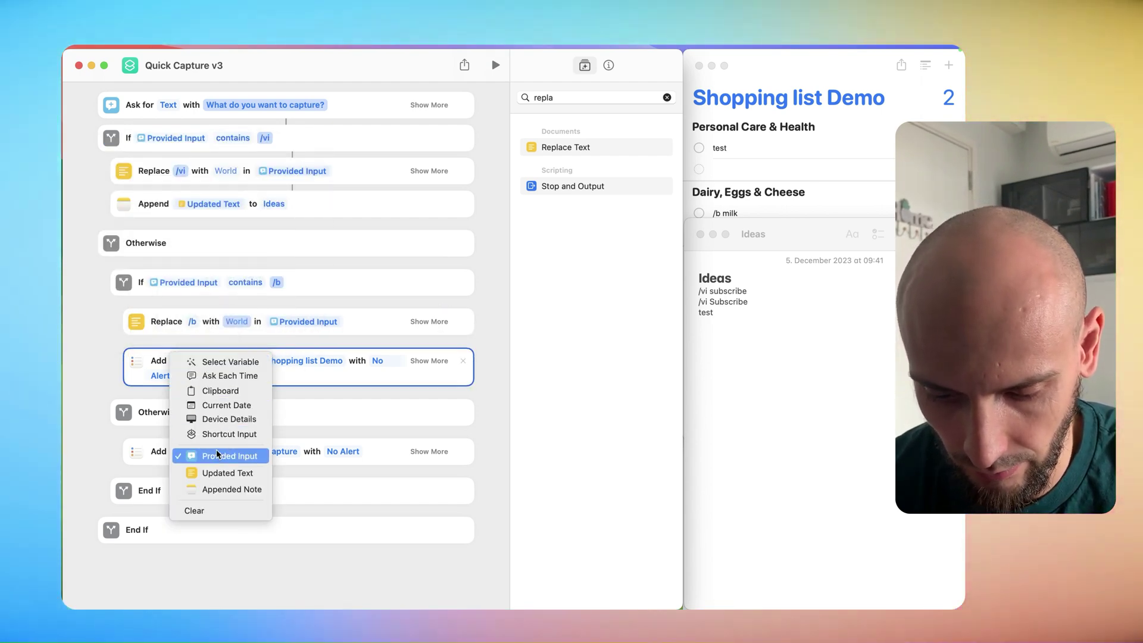
pyautogui.press('Escape')
pyautogui.click(322, 334)
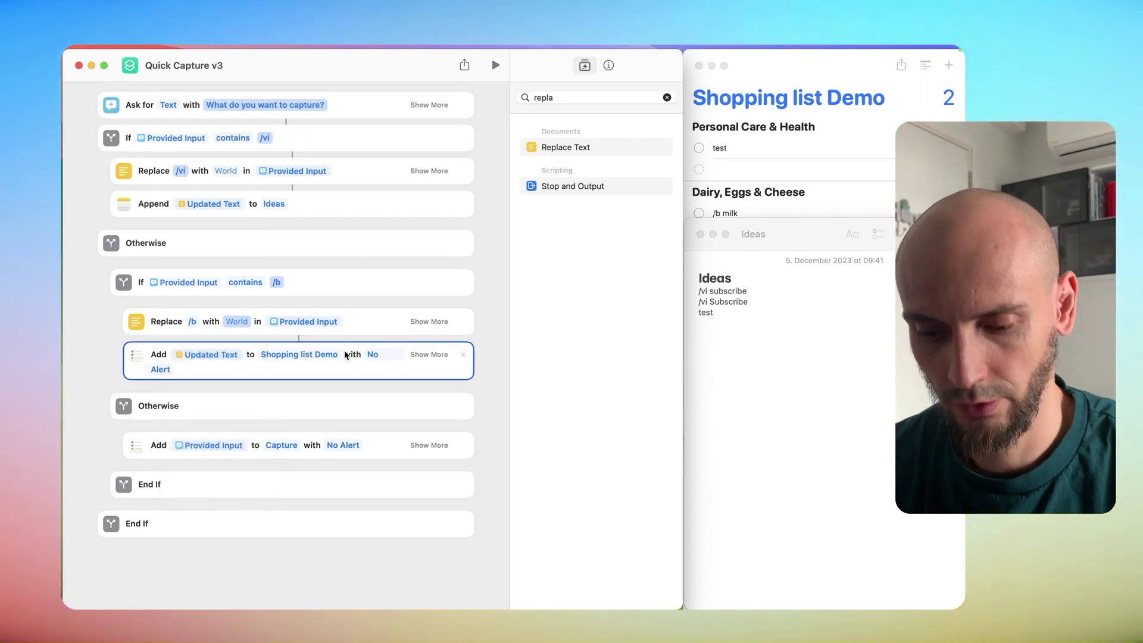
pyautogui.click(498, 334)
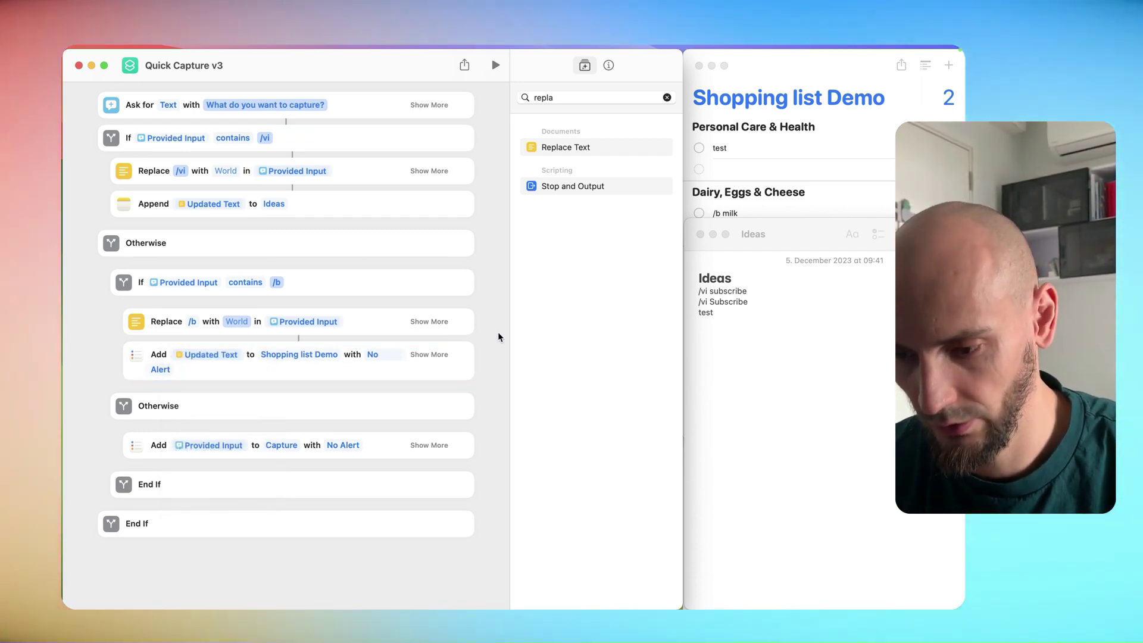
# Test-run with a /b entry and confirm 'eggs' appears in Shopping list Demo without the prefix
pyautogui.click(496, 65)
pyautogui.write('/b eggs')
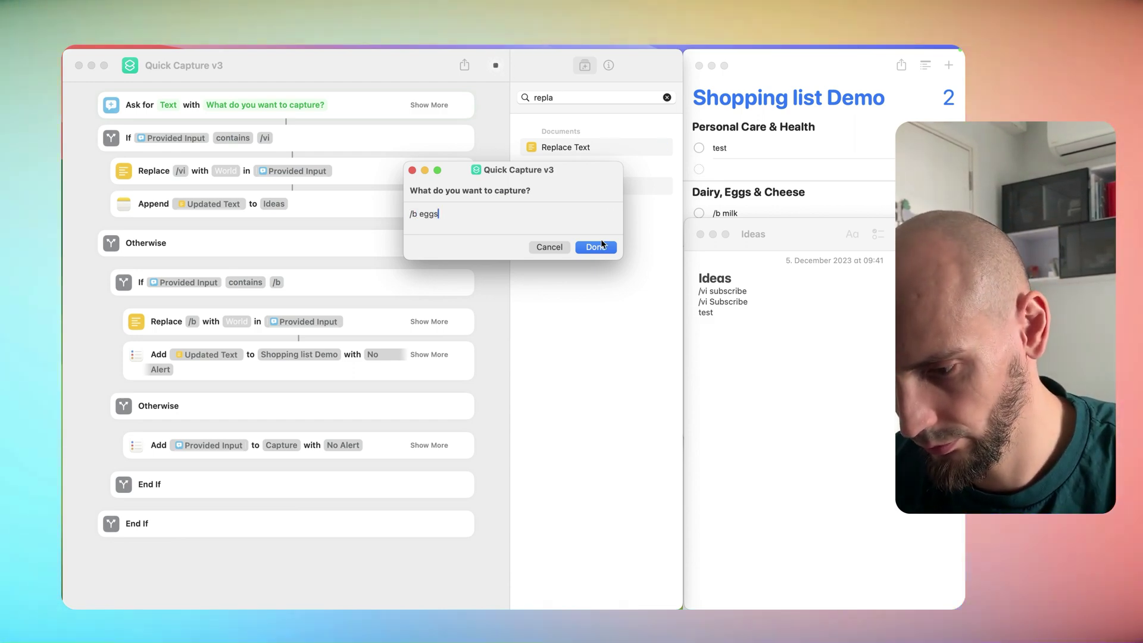
pyautogui.click(597, 247)
pyautogui.click(784, 75)
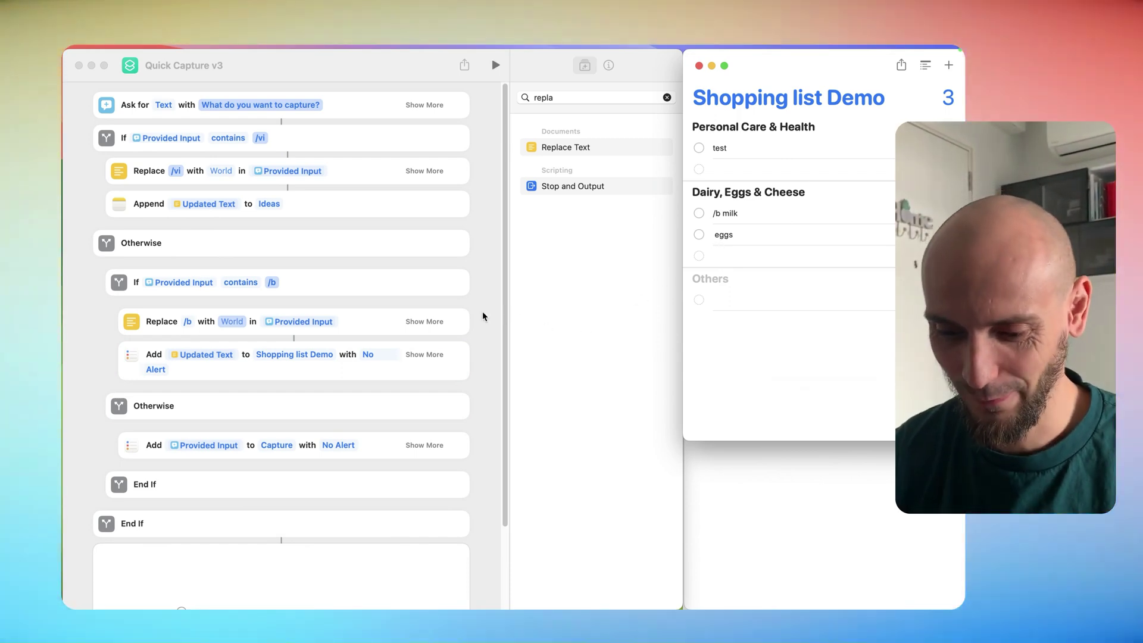
# Put a new If in the final Otherwise, move the Capture Add inside, and remove its Otherwise
pyautogui.click(482, 315)
pyautogui.write('if')
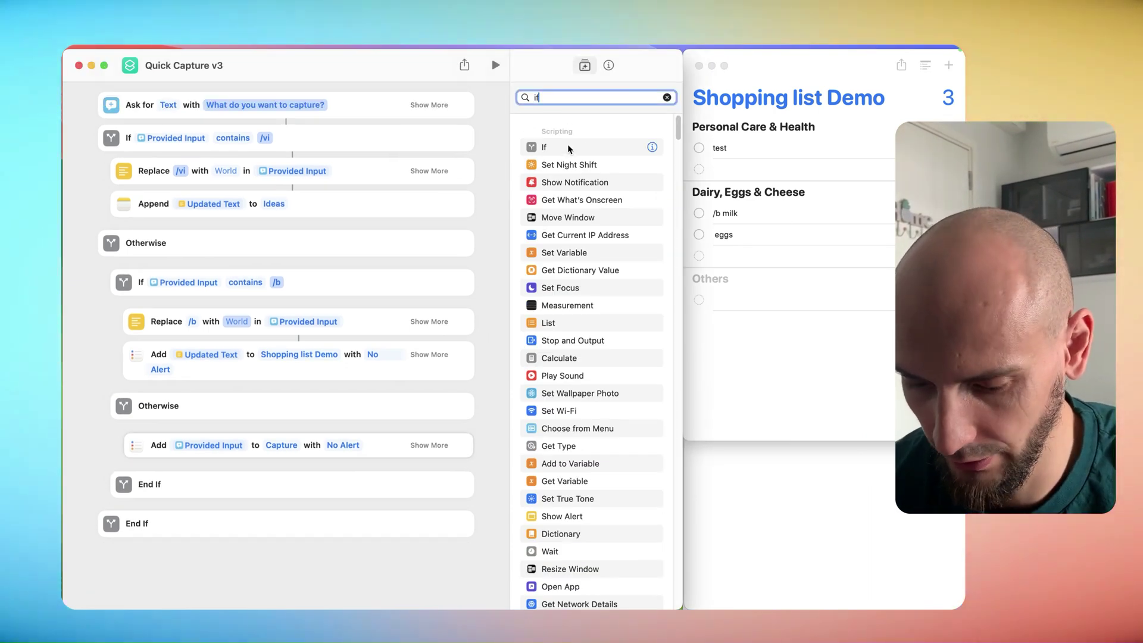
pyautogui.moveTo(565, 147); pyautogui.dragTo(286, 452)
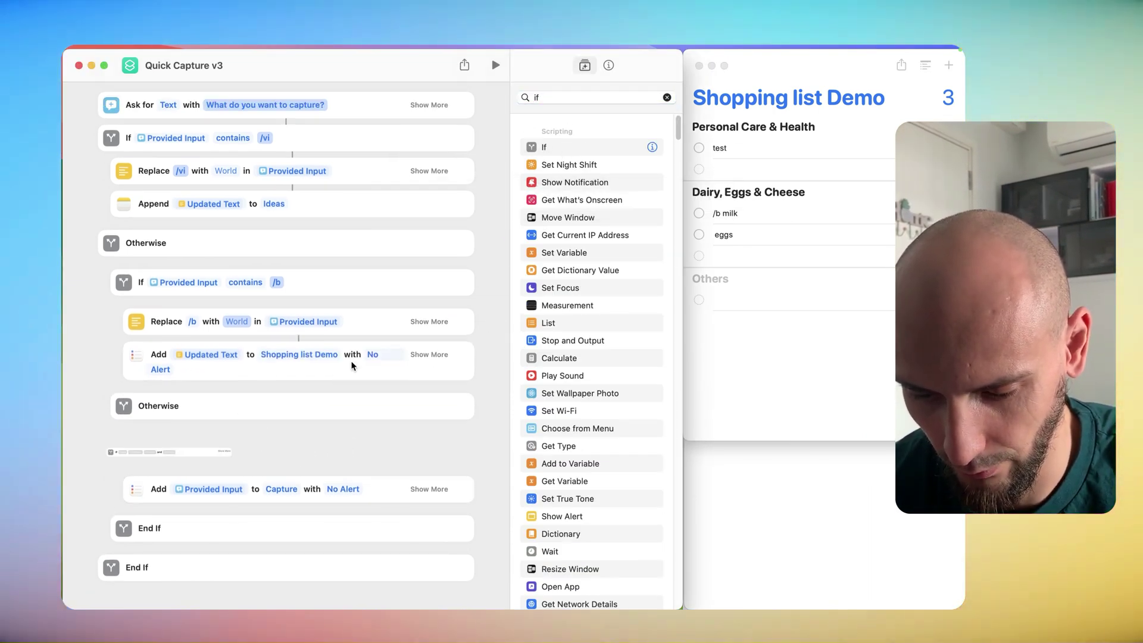
pyautogui.scroll(-2, 352, 360)
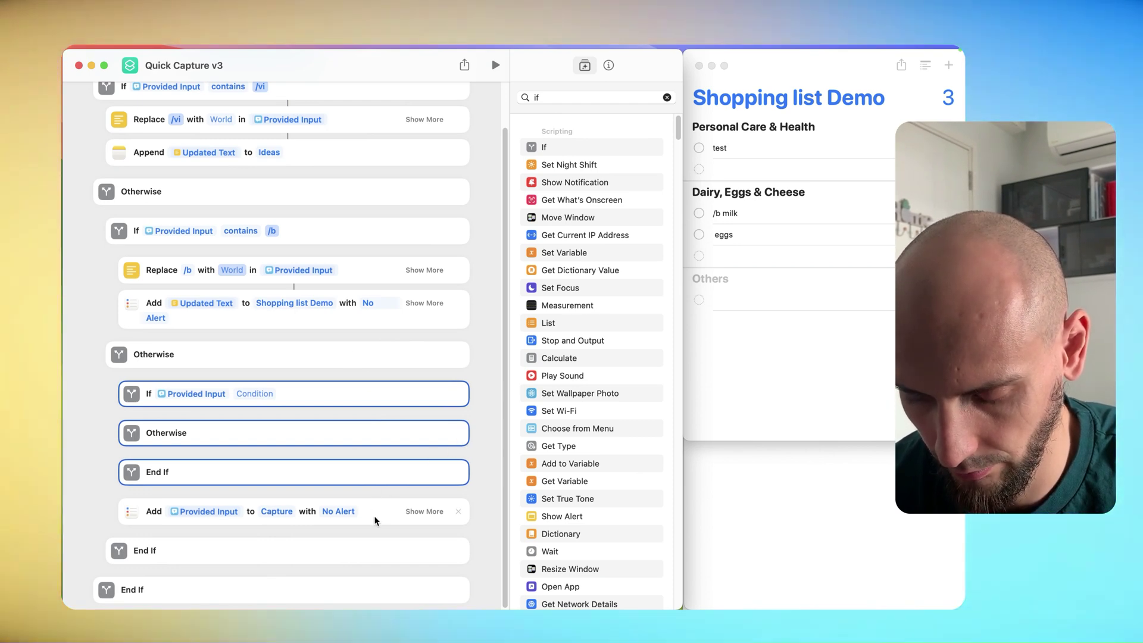
pyautogui.moveTo(375, 521); pyautogui.dragTo(384, 436)
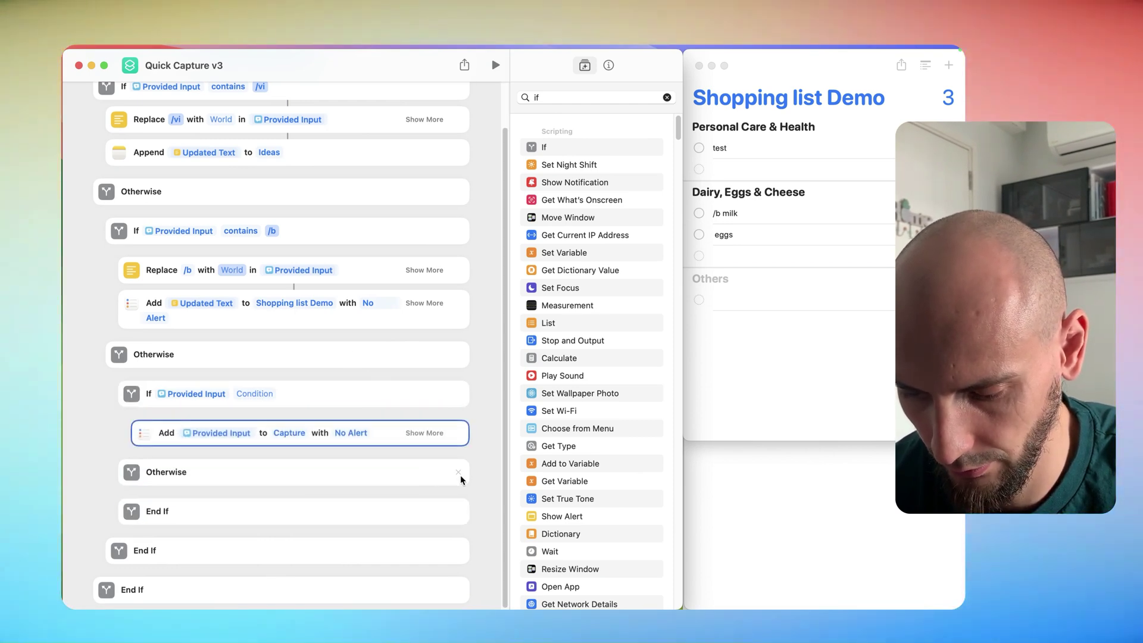
pyautogui.click(458, 472)
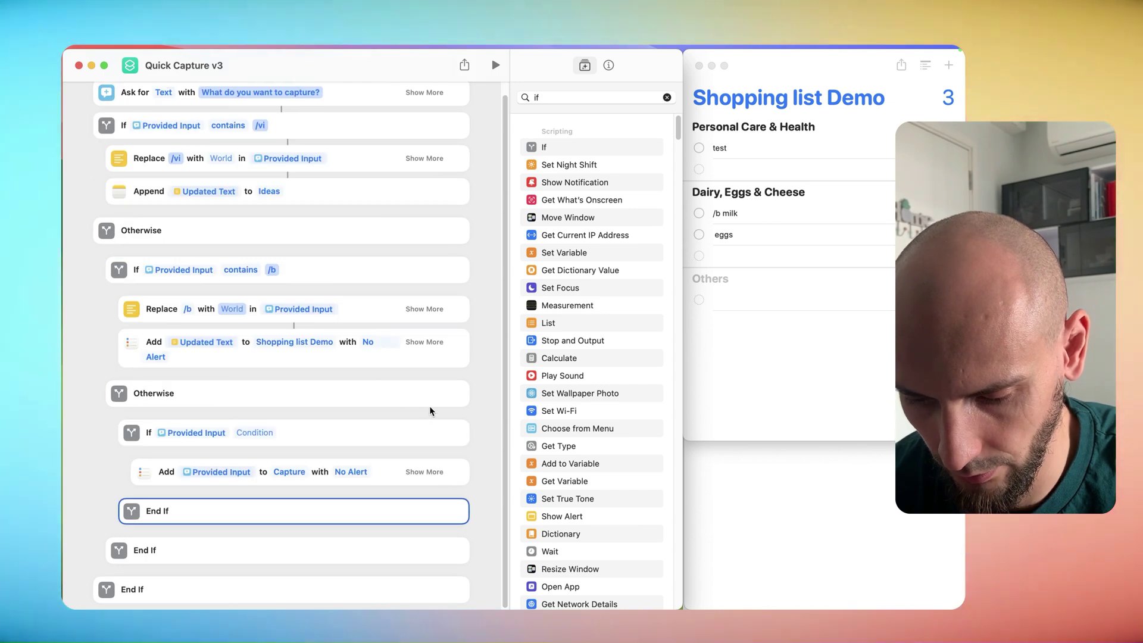
pyautogui.hotkey('ctrl', 'alt', 'c')
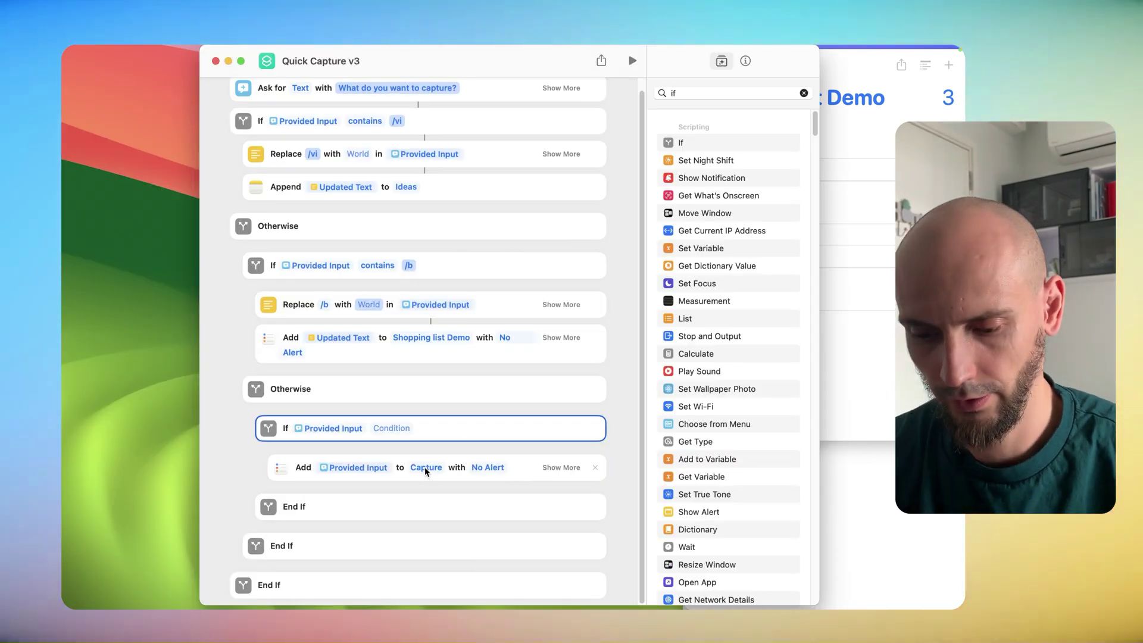
# Set the new If's condition to 'does not contain' '/b'
pyautogui.click(391, 428)
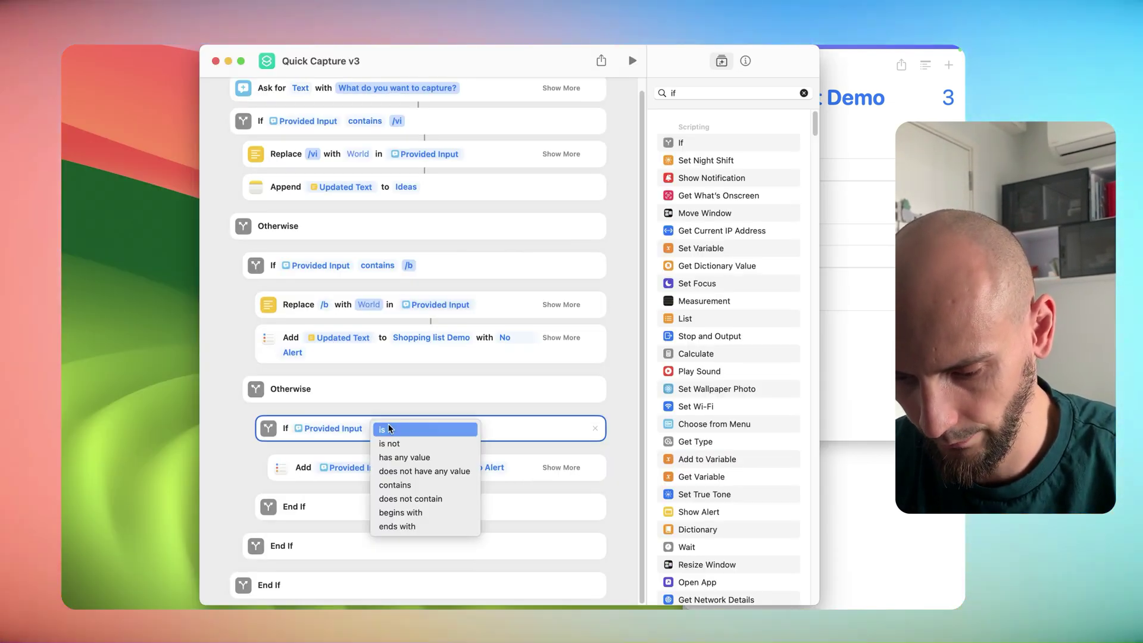
pyautogui.click(411, 499)
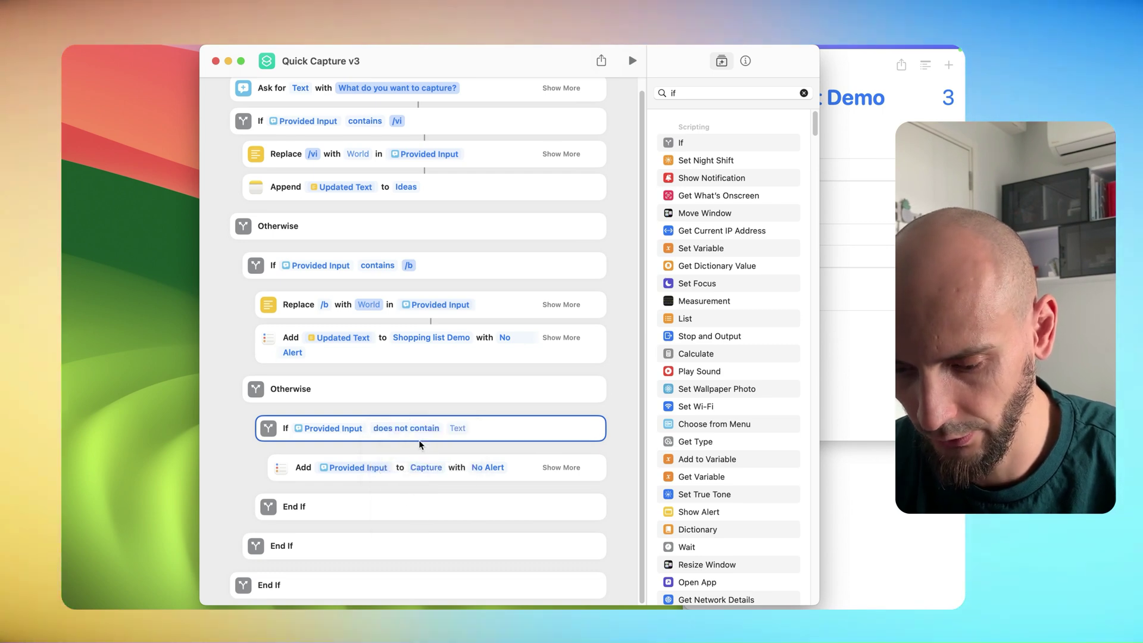
pyautogui.click(455, 428)
pyautogui.write('/b')
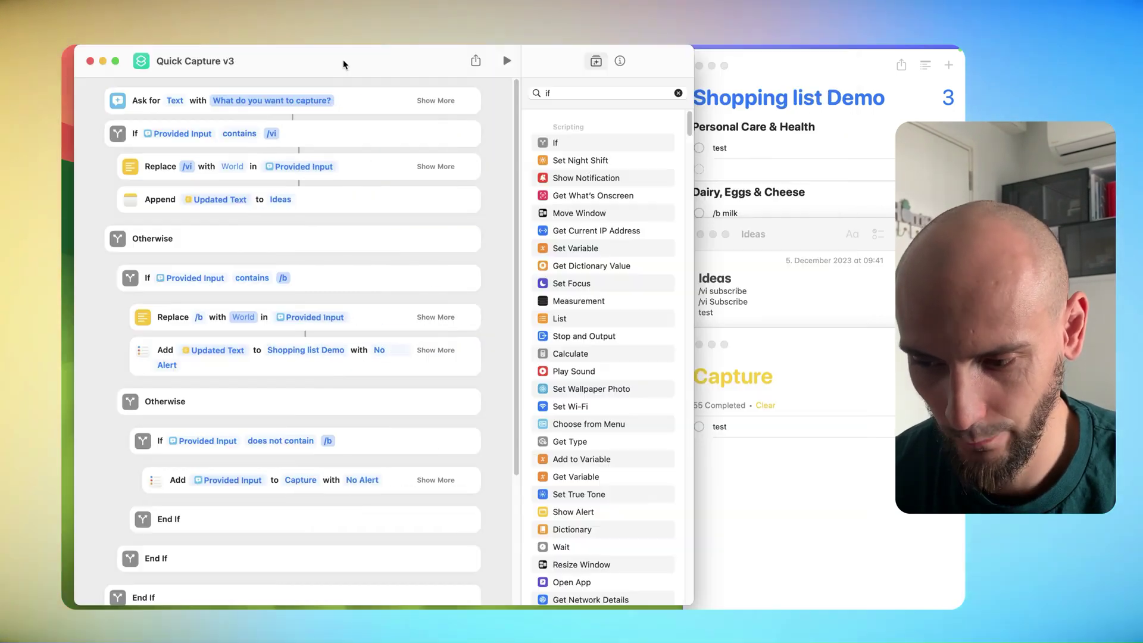
# Assign Control+Space as the keyboard shortcut for Quick Capture v3 in the Details panel
pyautogui.moveTo(343, 64)
pyautogui.mouseDown()
pyautogui.moveTo(312, 57)
pyautogui.moveTo(331, 62)
pyautogui.mouseUp()
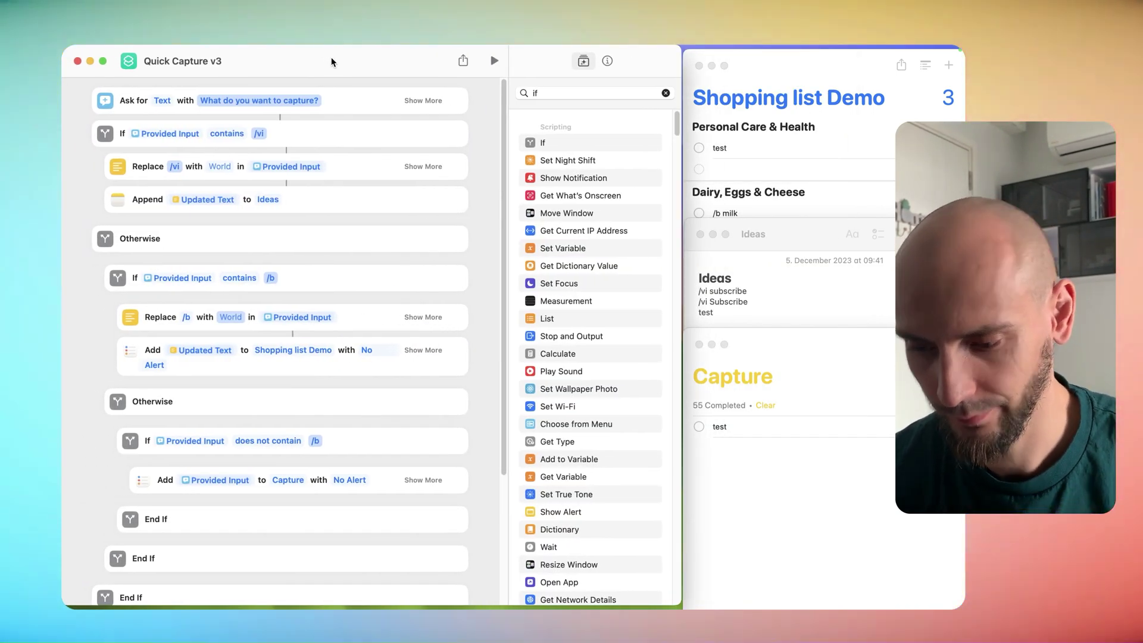
pyautogui.click(608, 61)
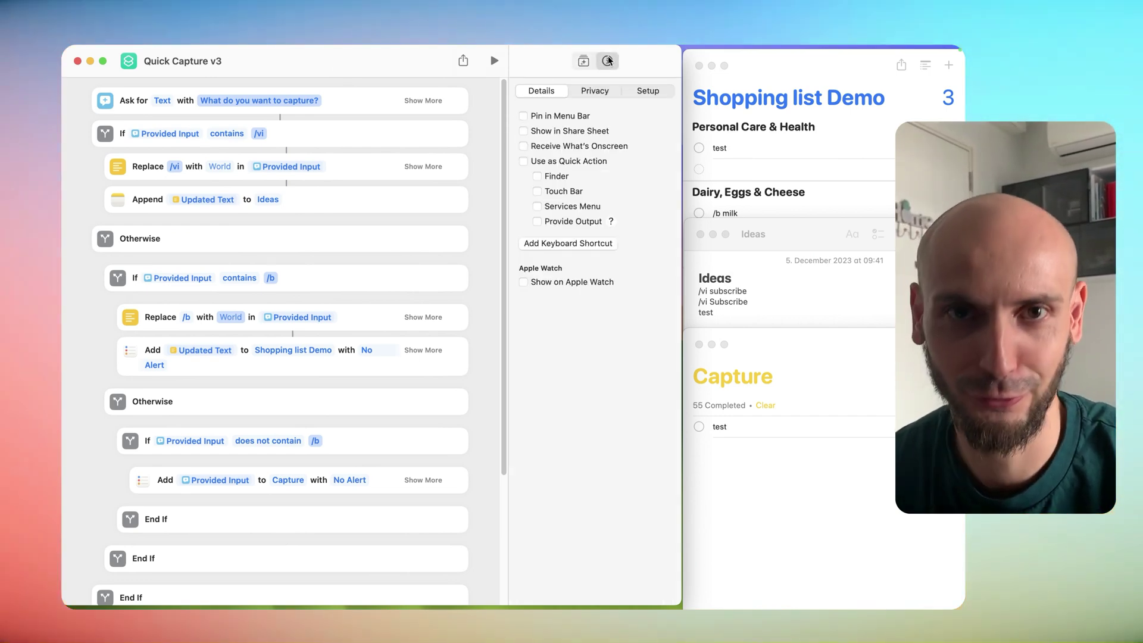
pyautogui.click(608, 60)
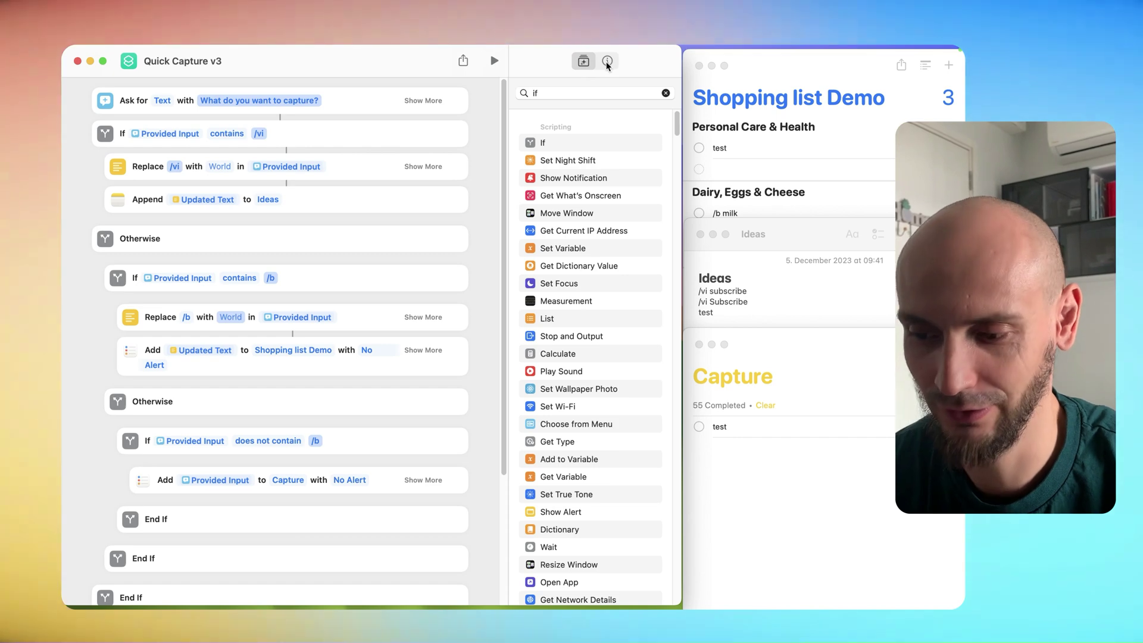
pyautogui.click(607, 61)
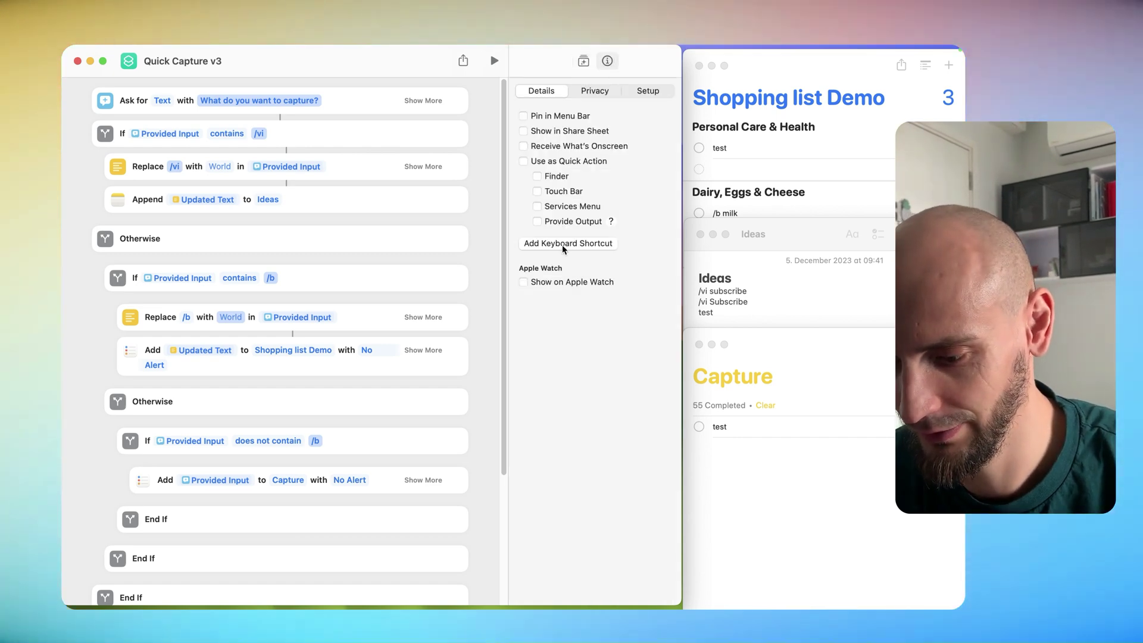
pyautogui.click(562, 244)
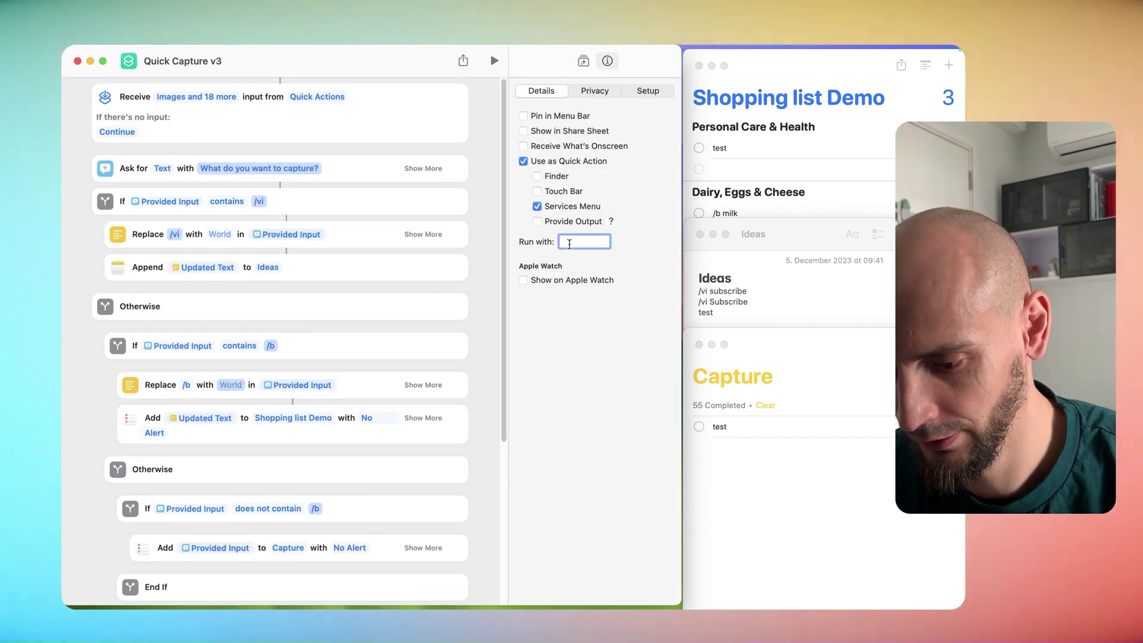
pyautogui.hotkey('ctrl', 'space')
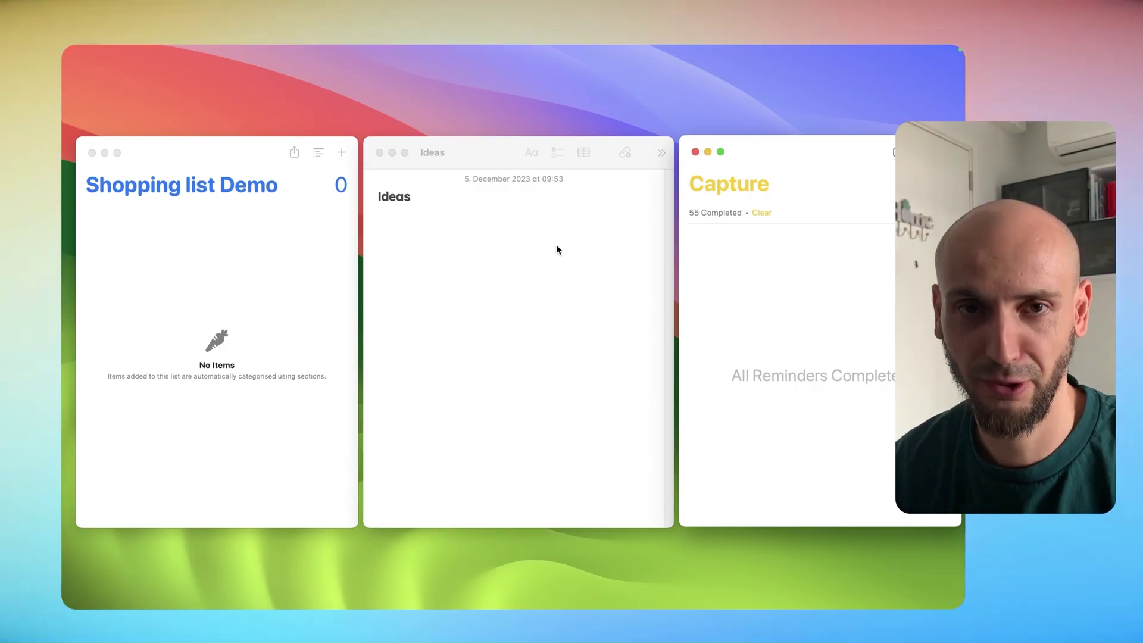
# Launch the shortcut by keyboard three times, filing '/b water', '/vi video idea' and 'pay water bill'
pyautogui.hotkey('ctrl', 'alt', 'c')
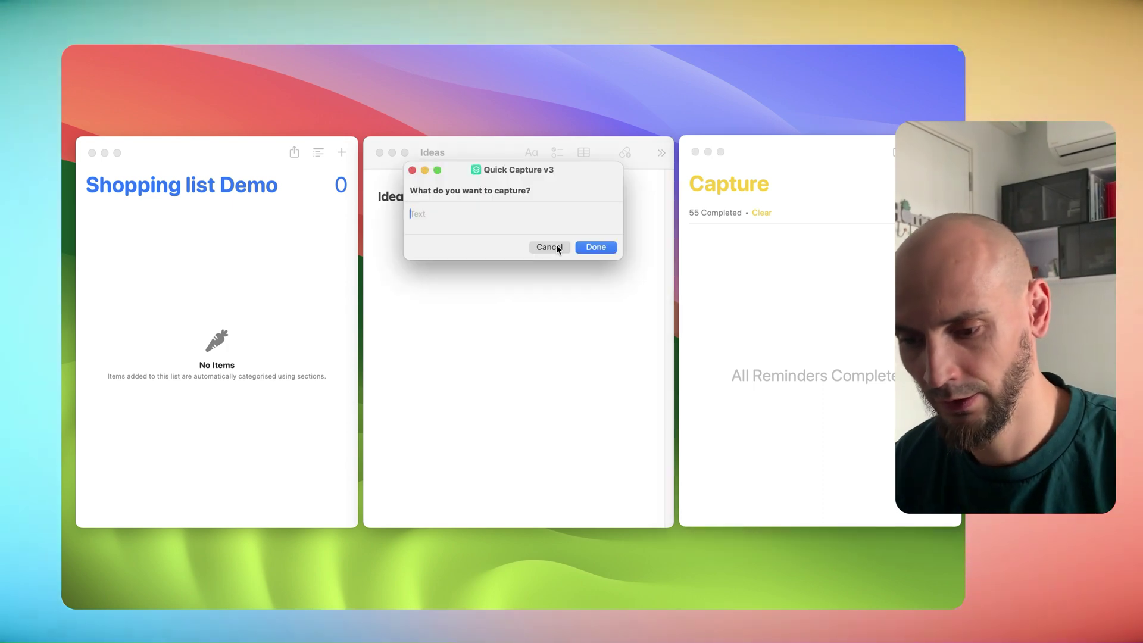
pyautogui.write('/b water')
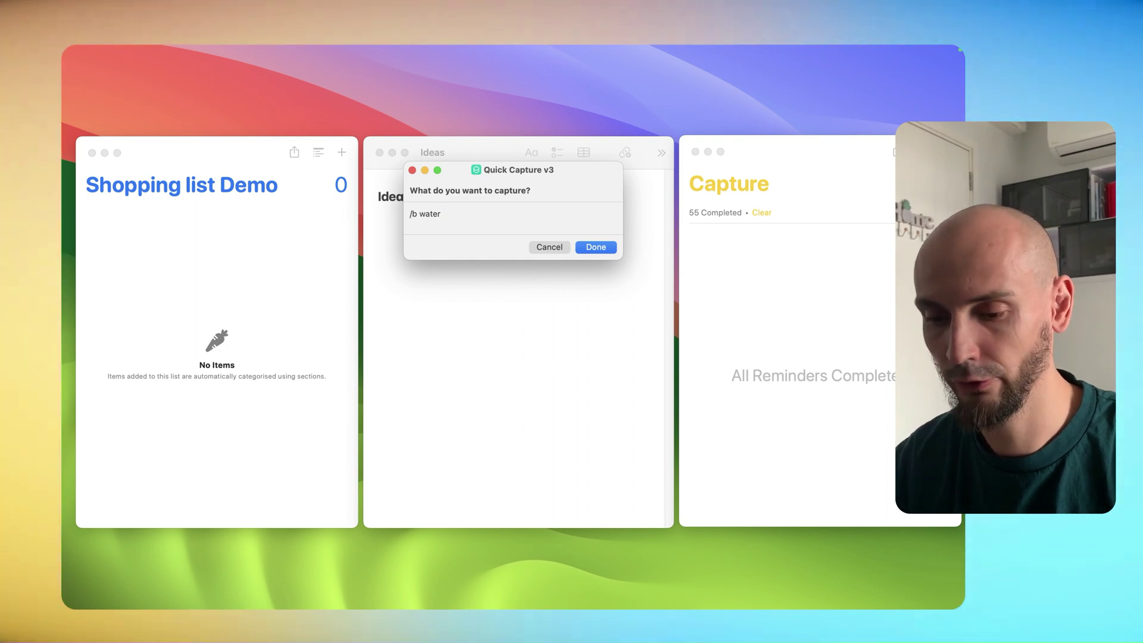
pyautogui.press('Return')
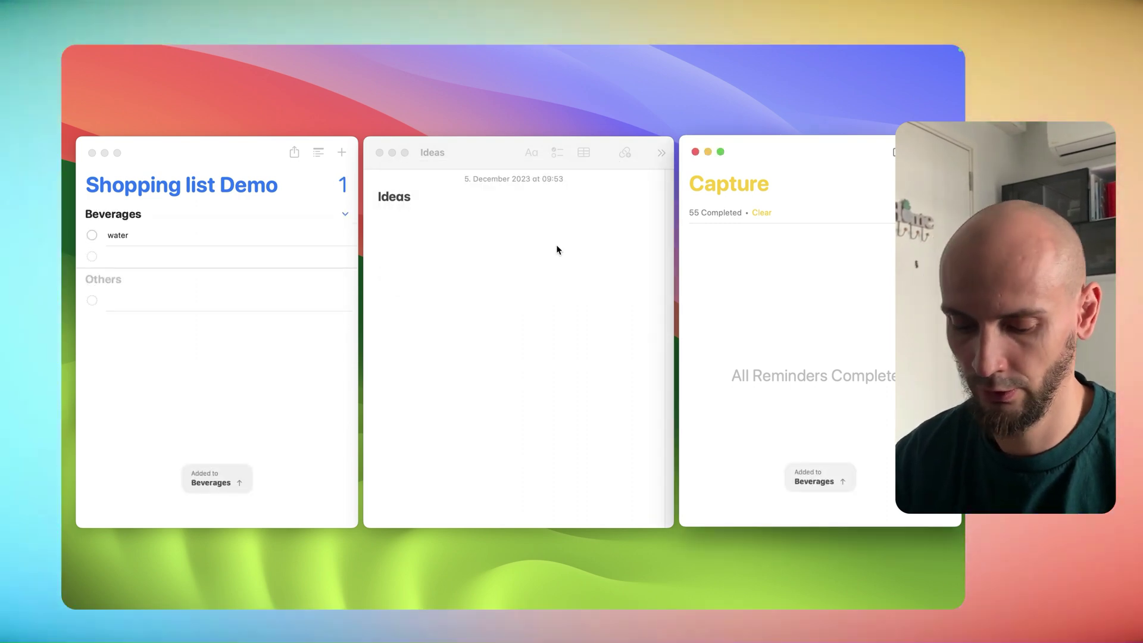
pyautogui.hotkey('ctrl', 'alt', 'c')
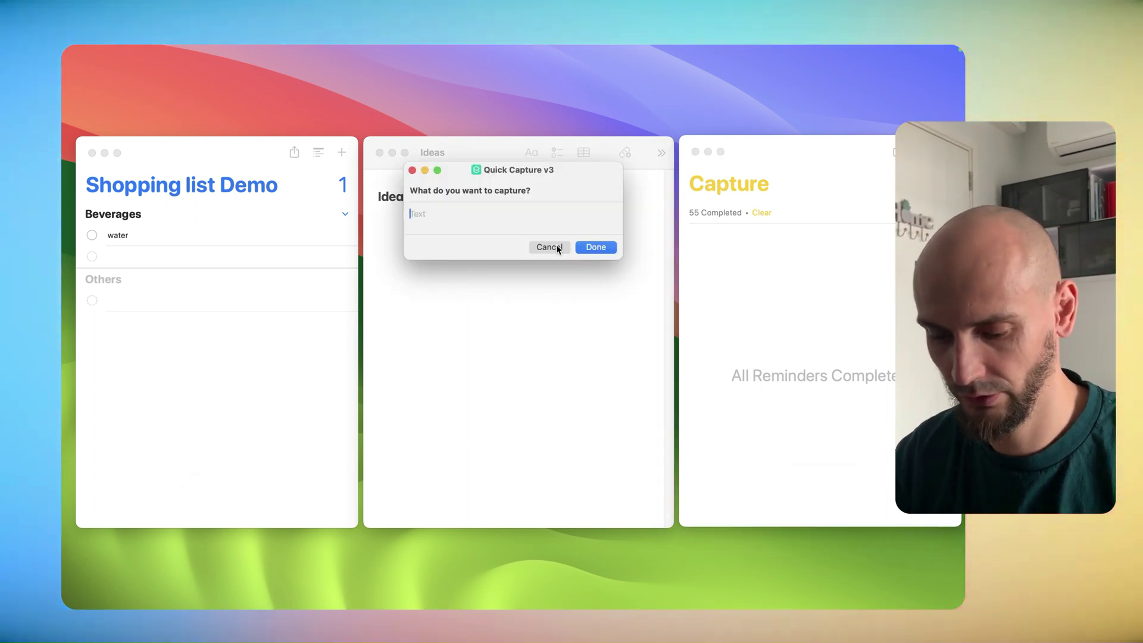
pyautogui.write('/vi video idea')
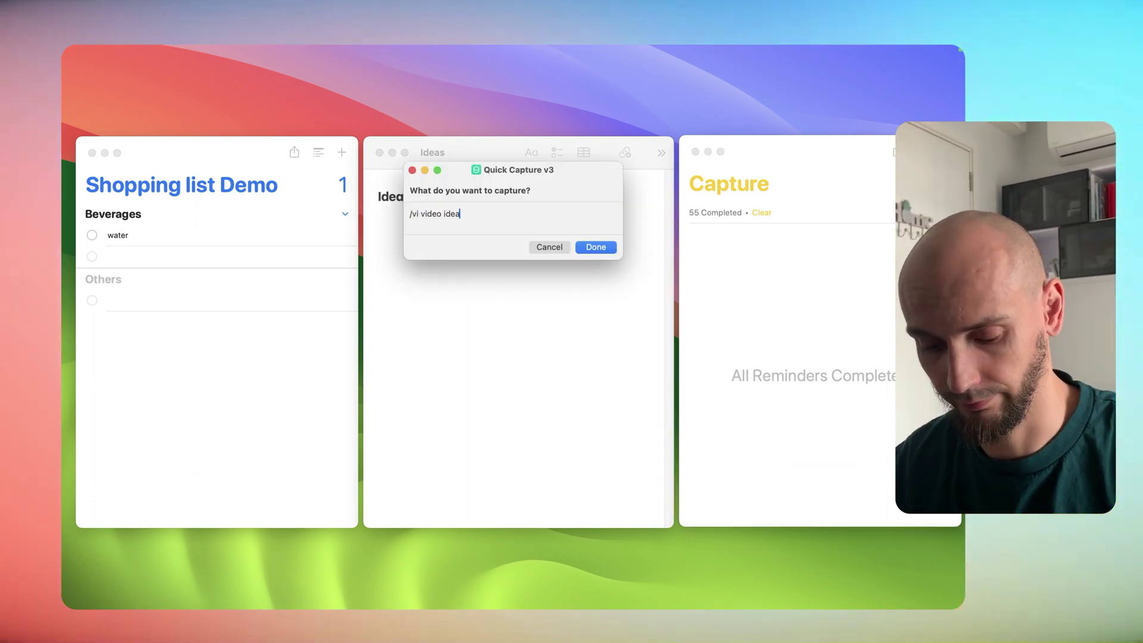
pyautogui.press('Return')
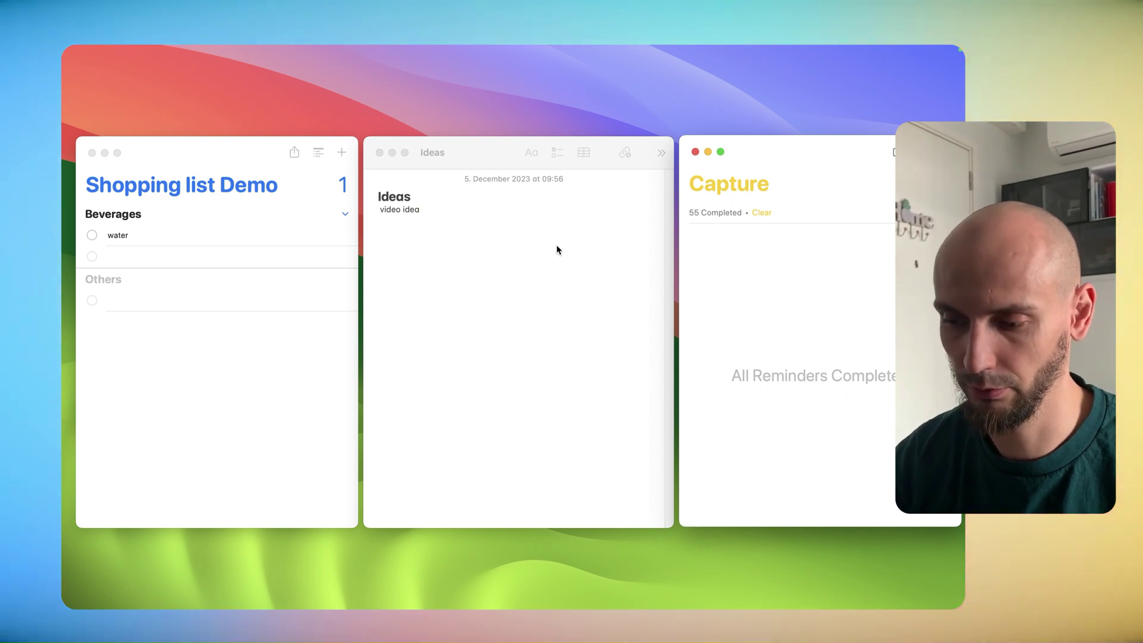
pyautogui.hotkey('ctrl', 'alt', 'space')
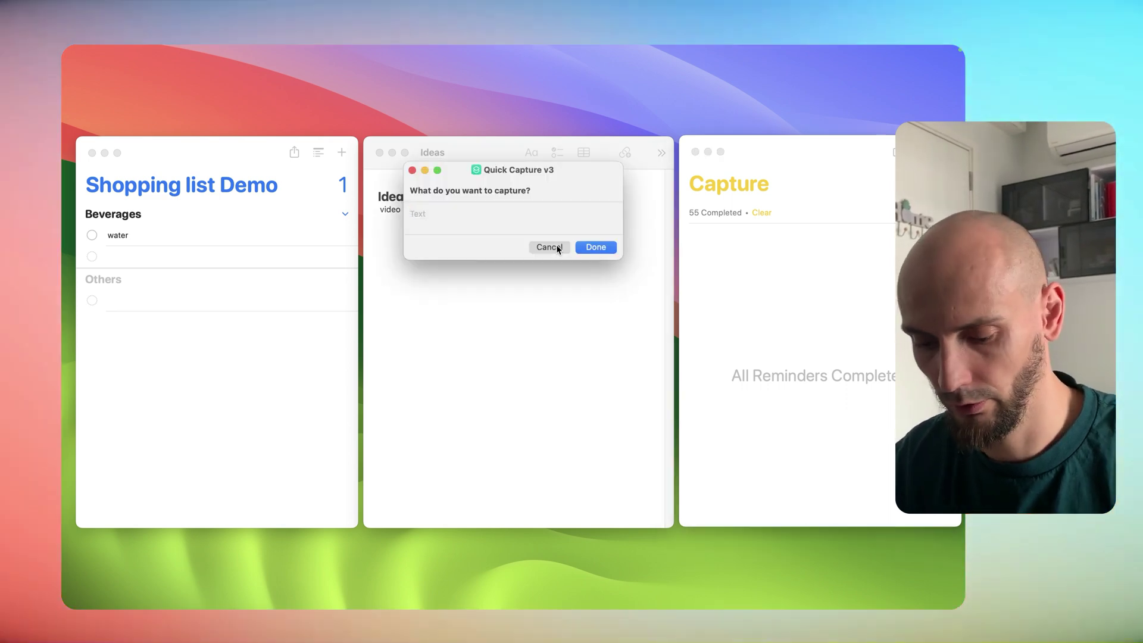
pyautogui.write('pay wat')
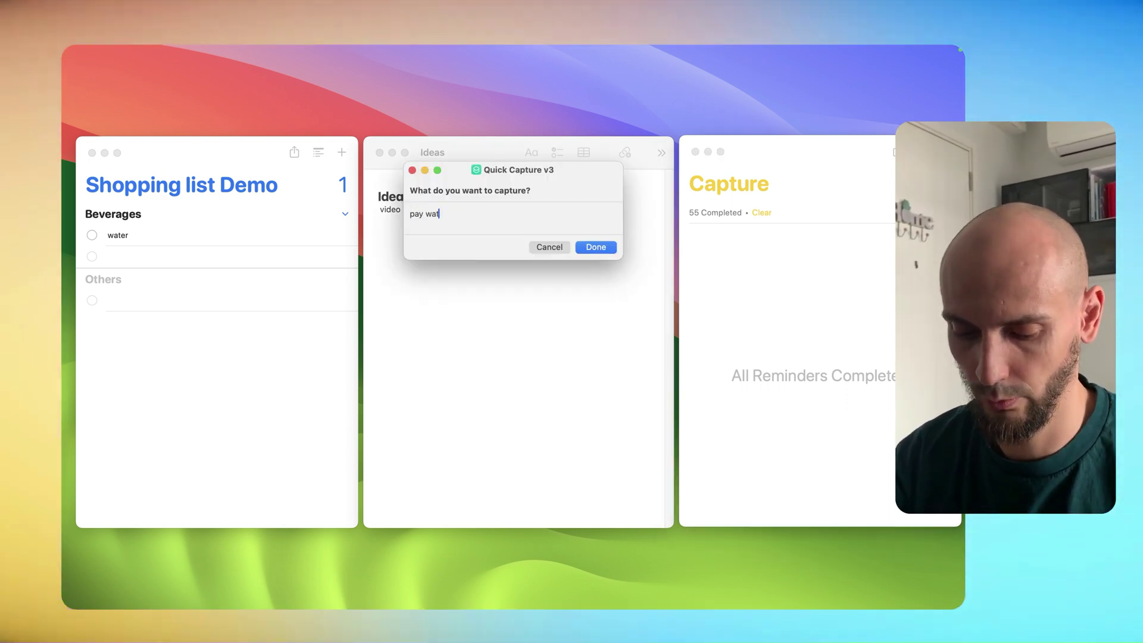
pyautogui.write('er bill')
pyautogui.press('Return')
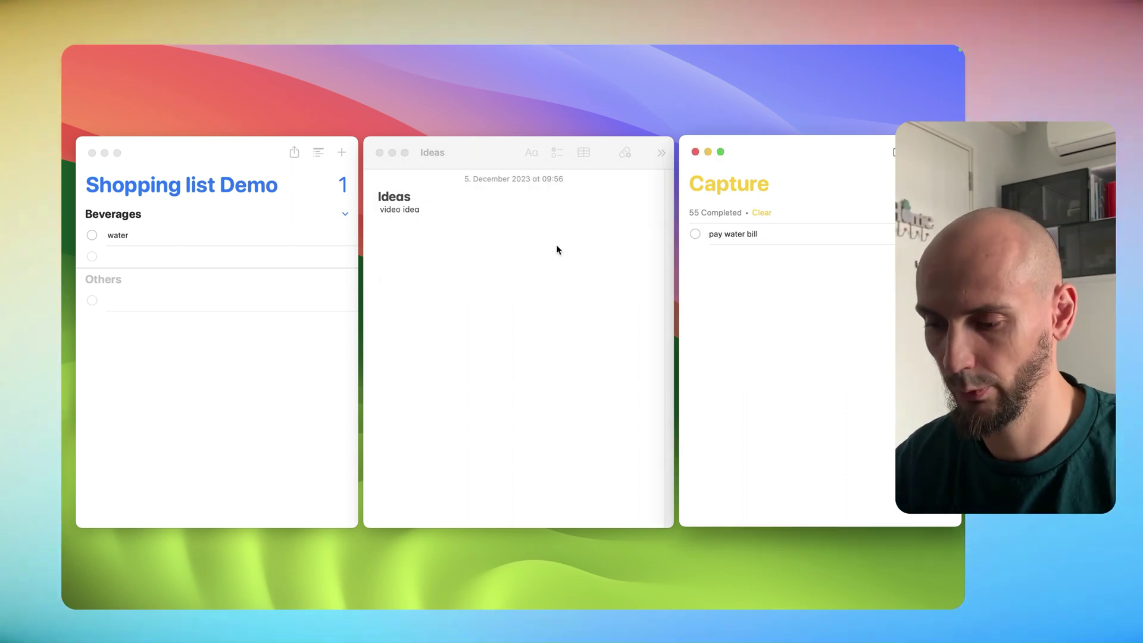